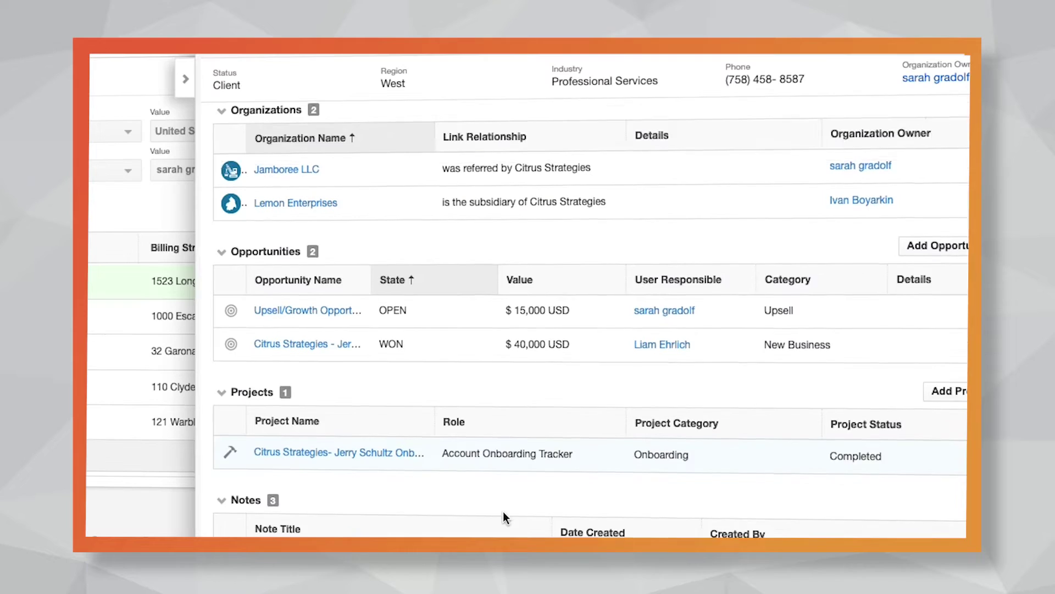
Filter the dashboard chart to New Business opportunities only
{"action": "scroll", "coordinate": [503, 511], "scroll_direction": "down", "scroll_amount": 3}
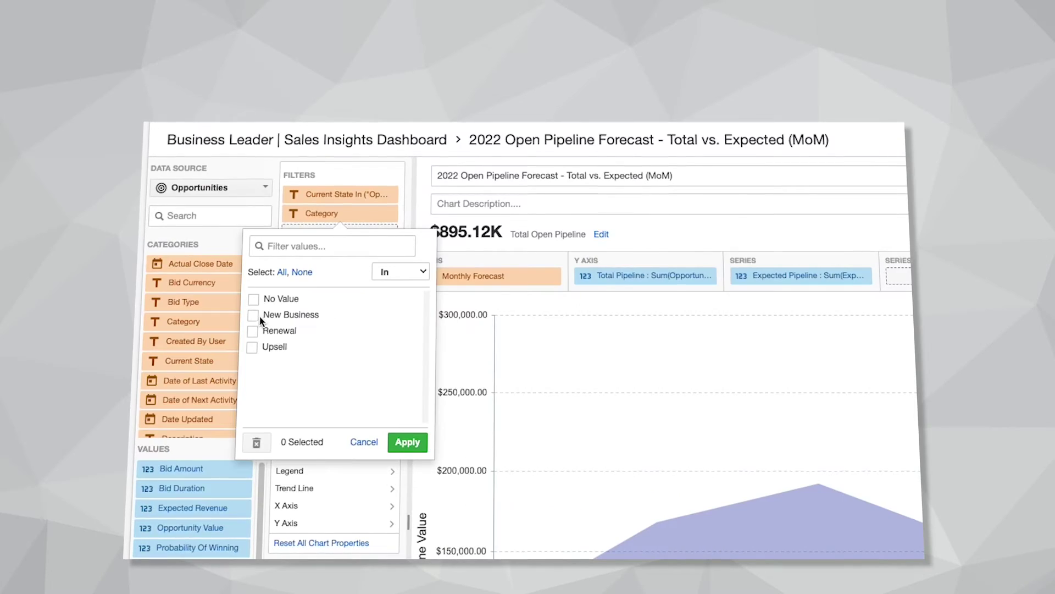
{"action": "left_click", "coordinate": [260, 320]}
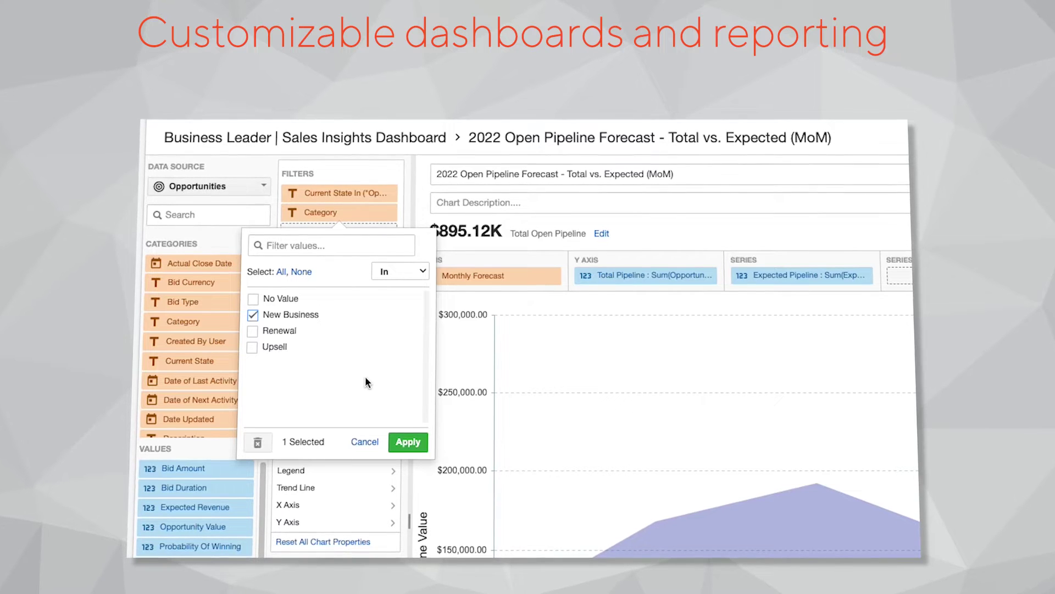
{"action": "left_click", "coordinate": [408, 442]}
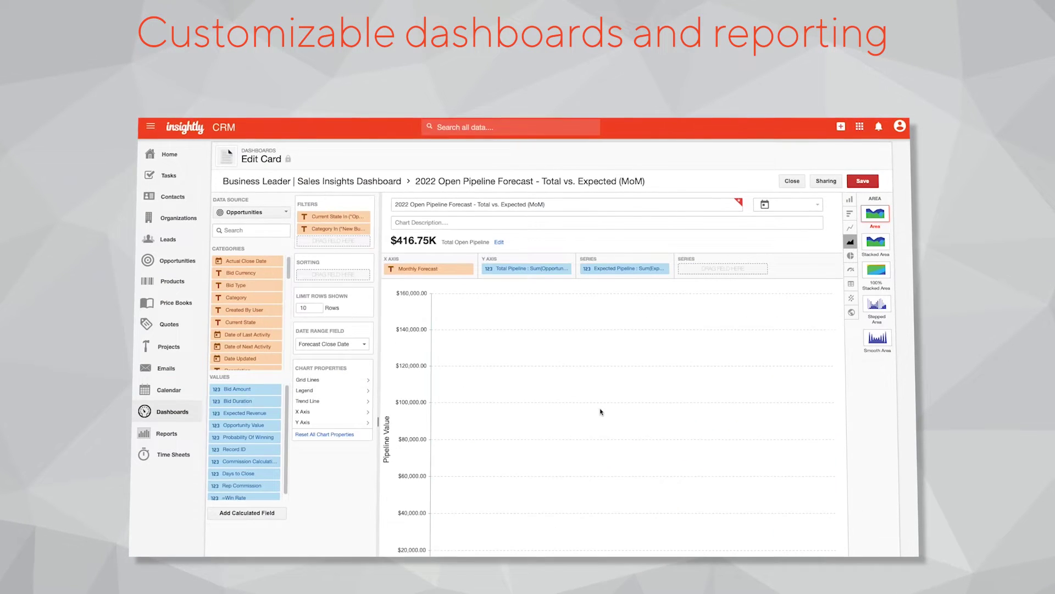
{"action": "scroll", "coordinate": [870, 433], "scroll_direction": "down", "scroll_amount": 1}
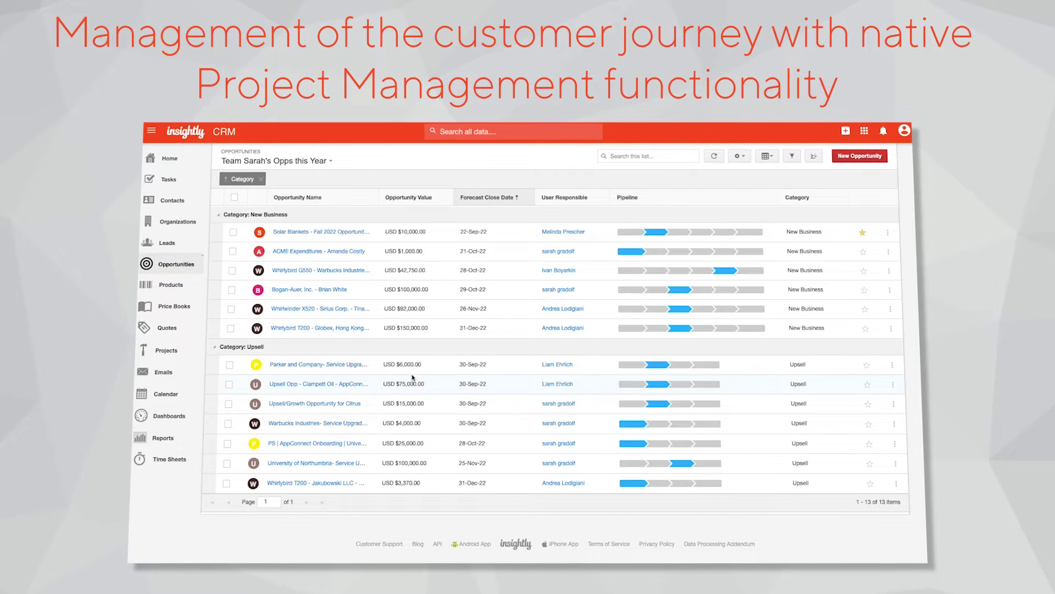
{"action": "mouse_move", "coordinate": [666, 232]}
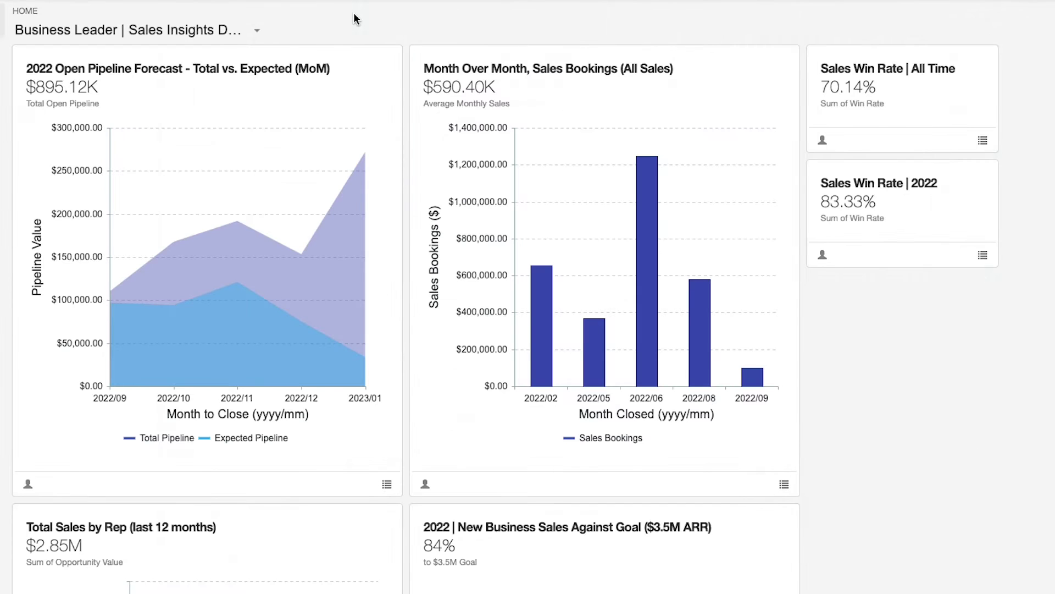
Browse the dashboards list, then bring up the 2022 Open Pipeline Forecast card's wrench menu
{"action": "mouse_move", "coordinate": [341, 59]}
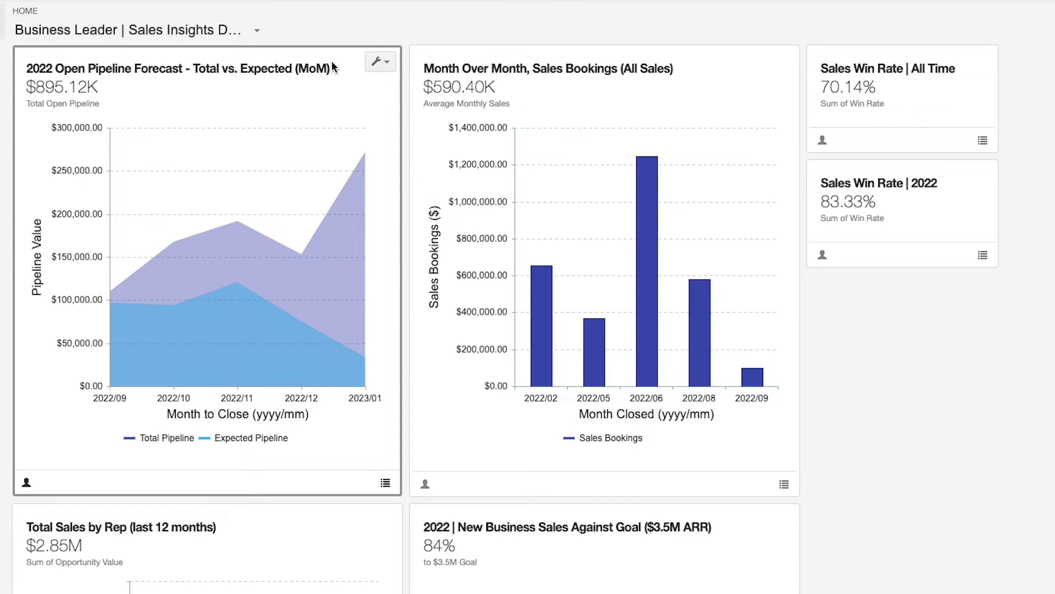
{"action": "left_click", "coordinate": [187, 27]}
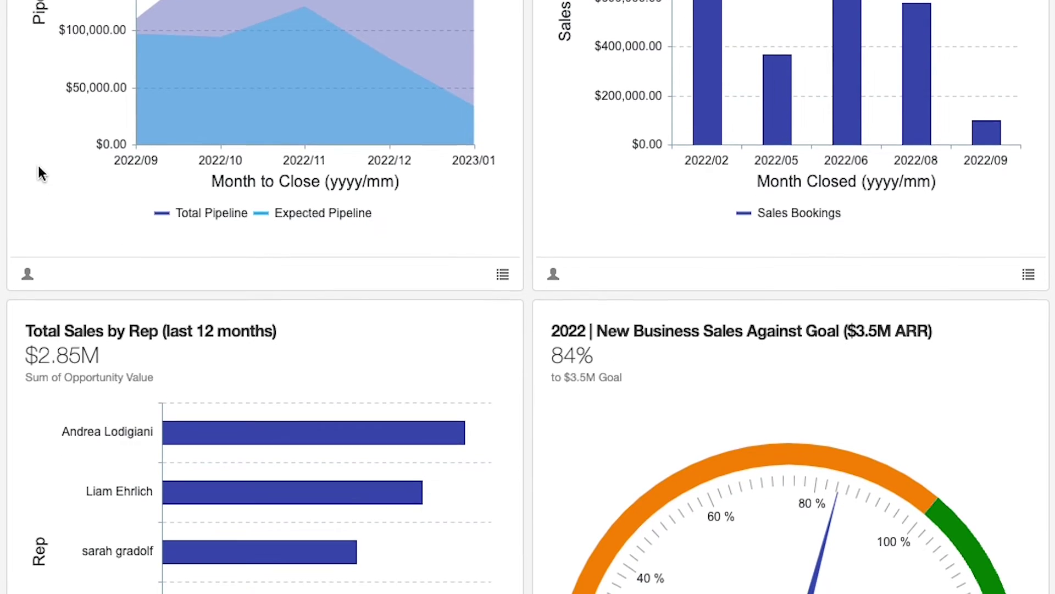
{"action": "scroll", "coordinate": [424, 278], "scroll_direction": "up", "scroll_amount": 4}
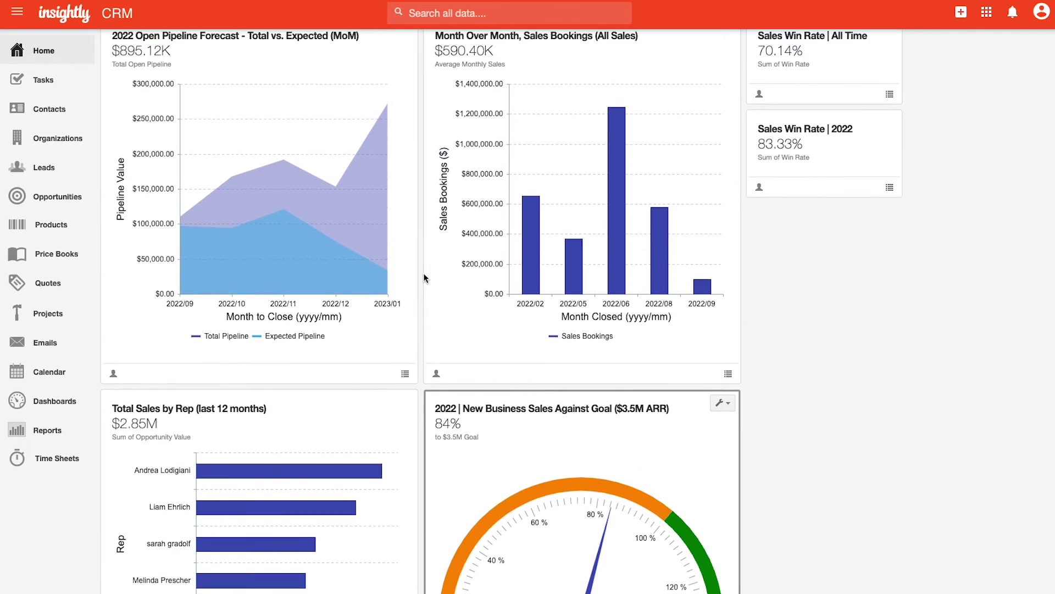
{"action": "scroll", "coordinate": [424, 277], "scroll_direction": "up", "scroll_amount": 1}
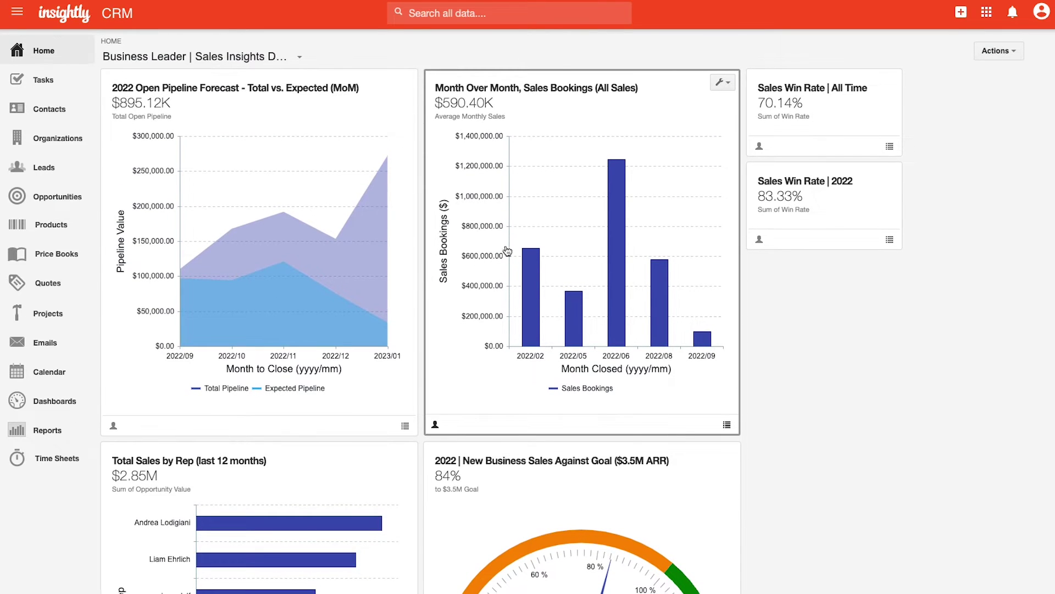
{"action": "left_click", "coordinate": [398, 82]}
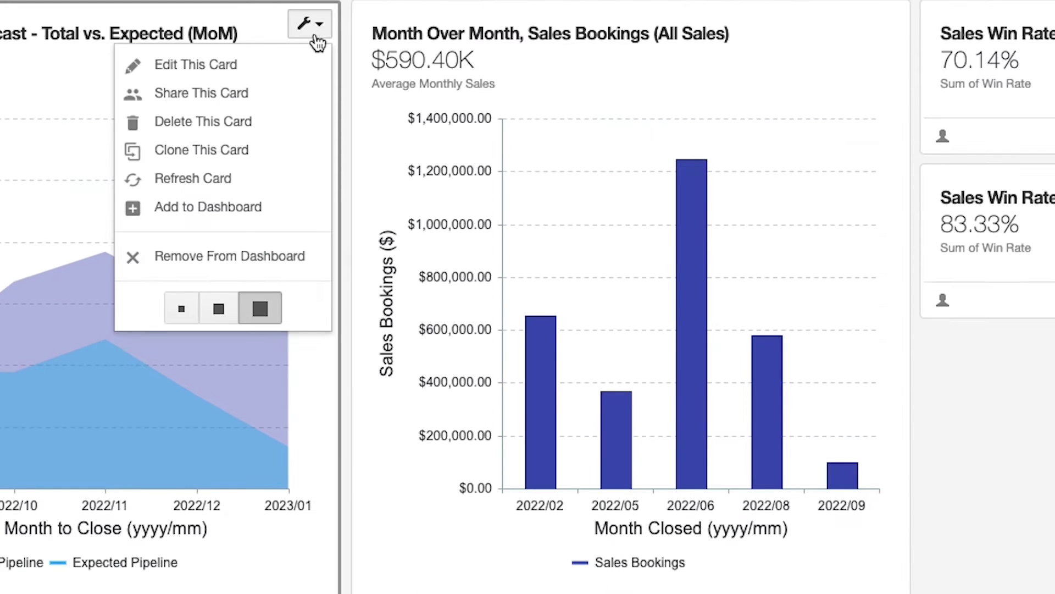
Edit the 2022 Open Pipeline Forecast card and review its Monthly Forecast, Total and Expected Pipeline setup
{"action": "left_click", "coordinate": [298, 69]}
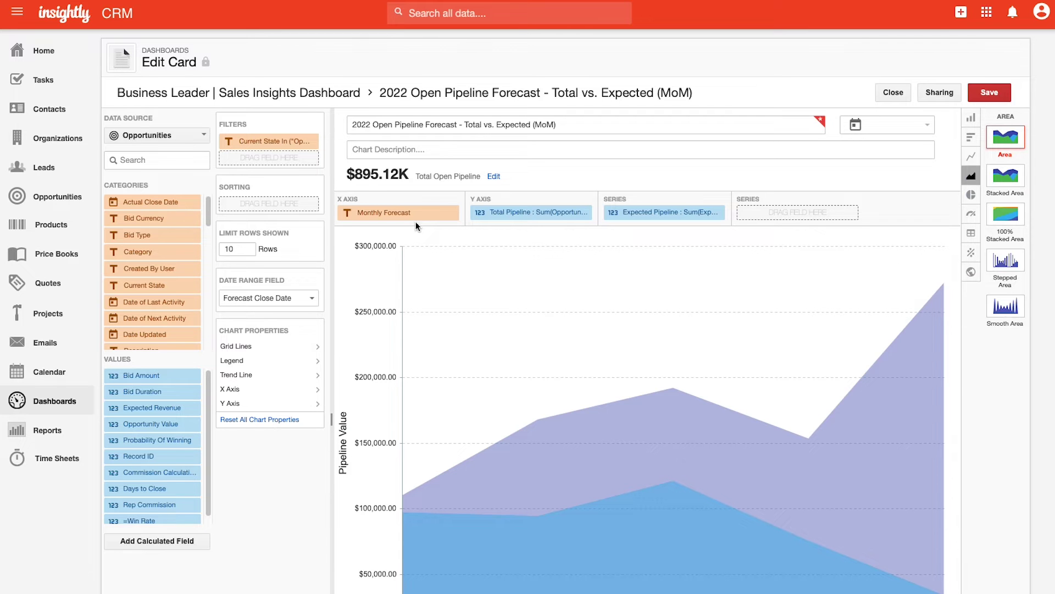
{"action": "scroll", "coordinate": [511, 279], "scroll_direction": "down", "scroll_amount": 2}
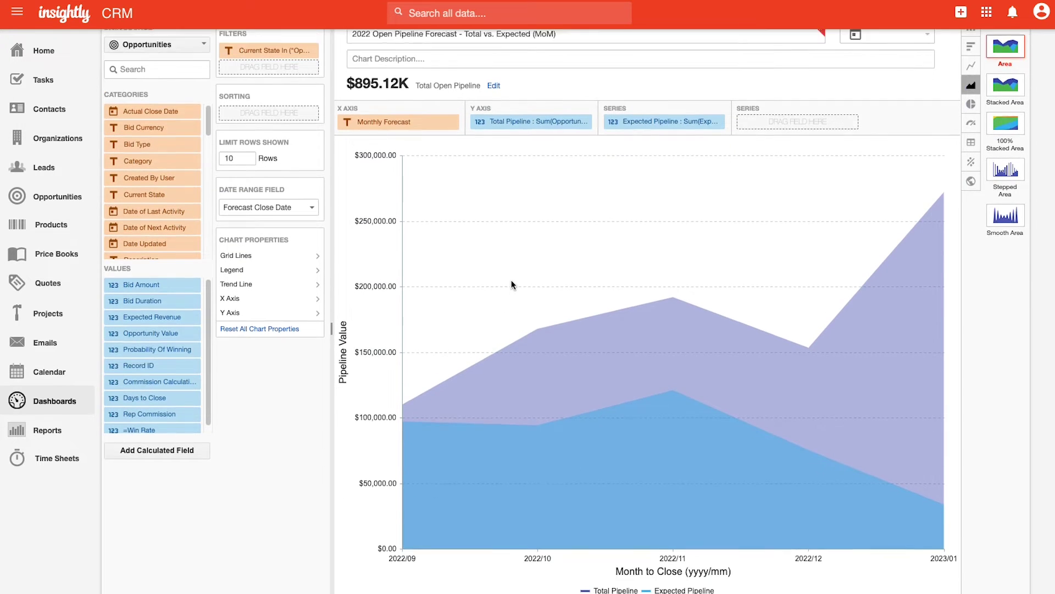
{"action": "scroll", "coordinate": [511, 282], "scroll_direction": "down", "scroll_amount": 1}
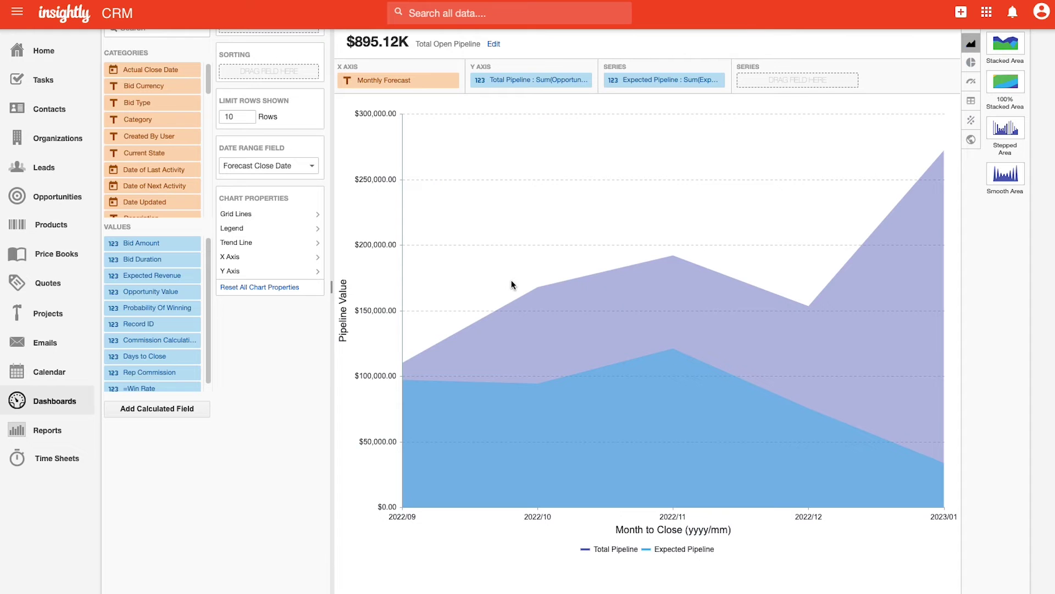
{"action": "scroll", "coordinate": [513, 279], "scroll_direction": "up", "scroll_amount": 1}
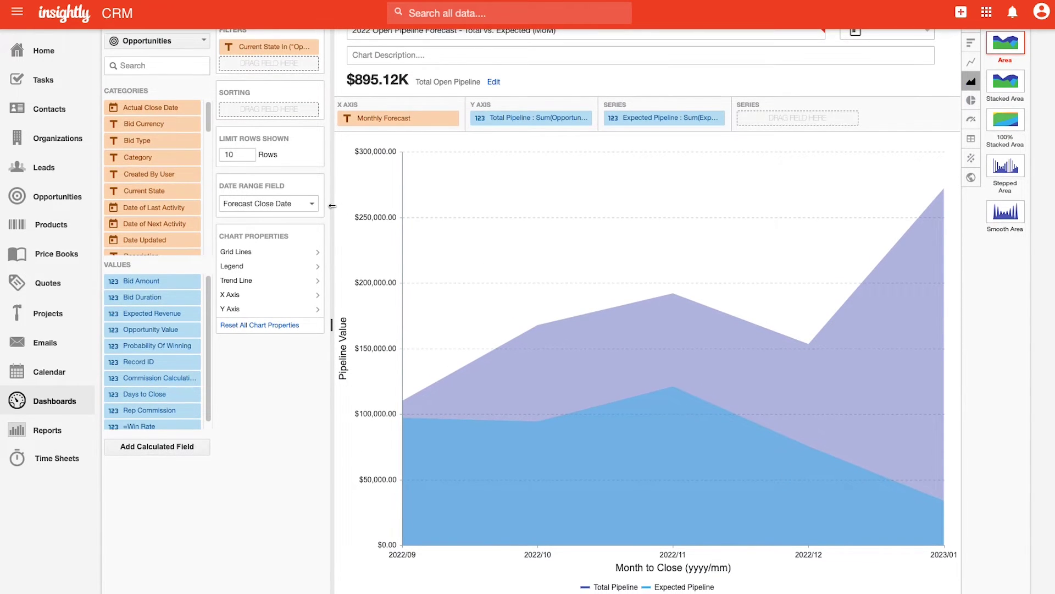
{"action": "scroll", "coordinate": [332, 206], "scroll_direction": "up", "scroll_amount": 3}
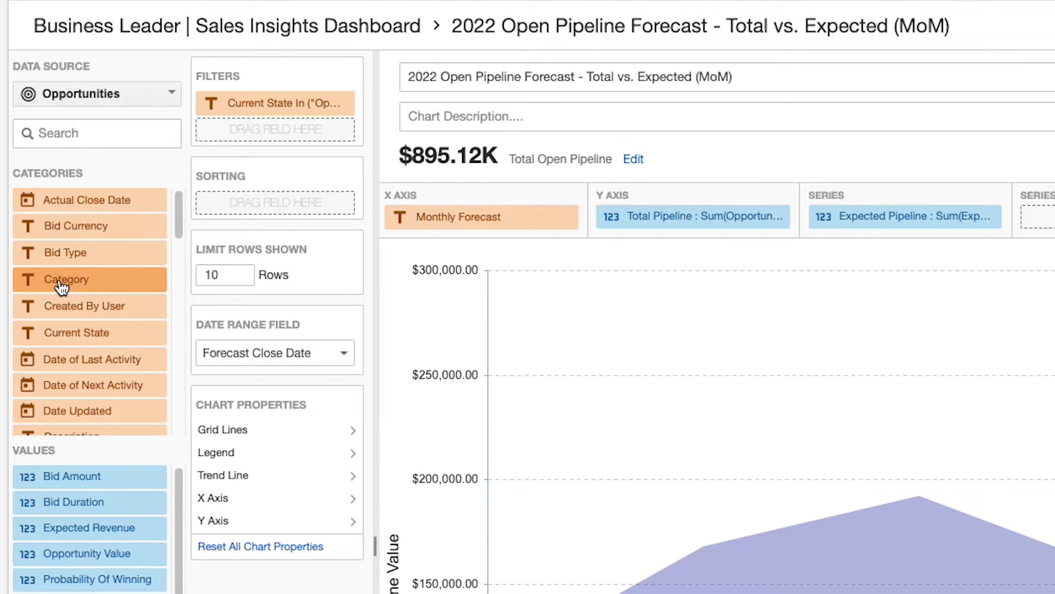
Add a Category filter set to New Business, cutting the total open pipeline to $416.75K
{"action": "left_click_drag", "start_coordinate": [62, 287], "coordinate": [235, 137]}
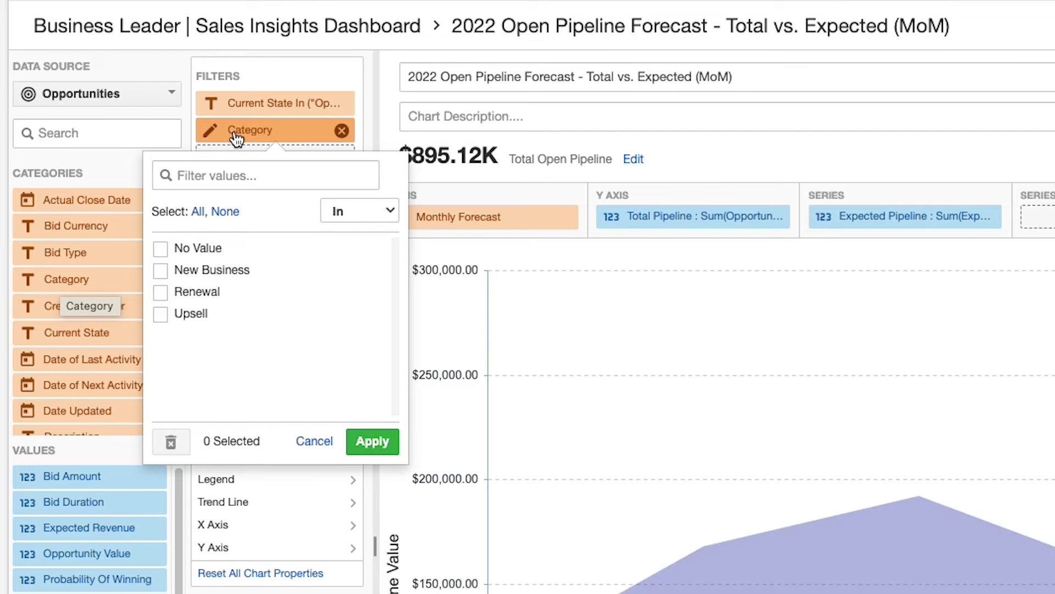
{"action": "left_click", "coordinate": [162, 270]}
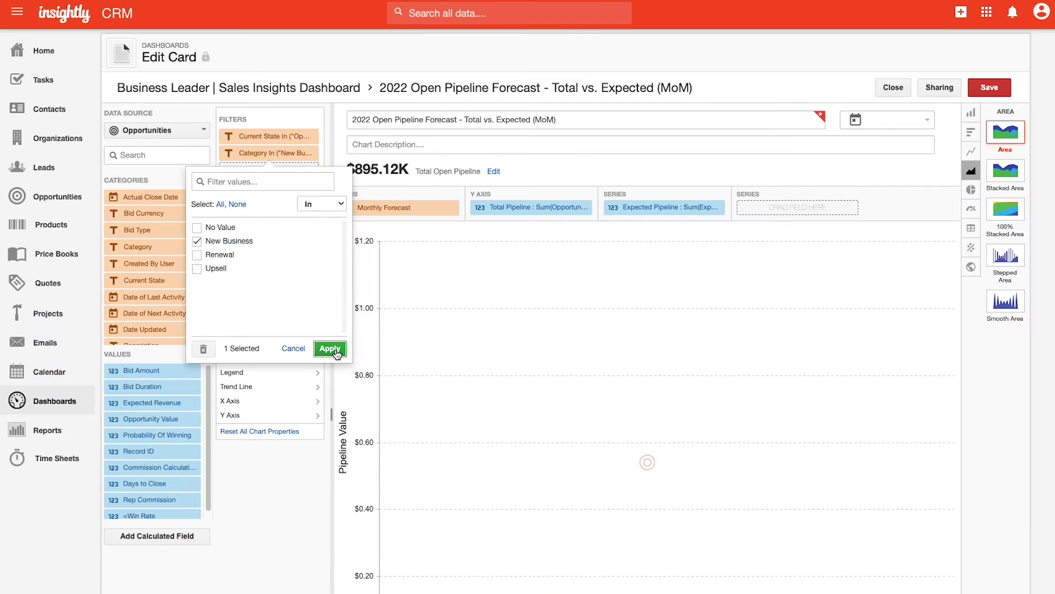
{"action": "left_click", "coordinate": [372, 441]}
{"action": "scroll", "coordinate": [995, 431], "scroll_direction": "down", "scroll_amount": 1}
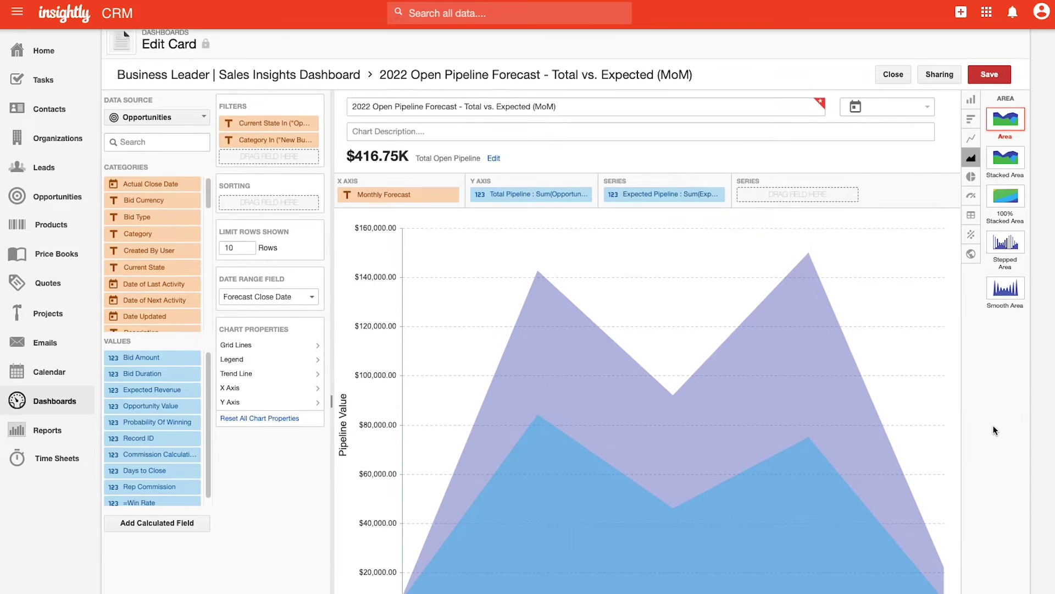
{"action": "scroll", "coordinate": [995, 431], "scroll_direction": "down", "scroll_amount": 4}
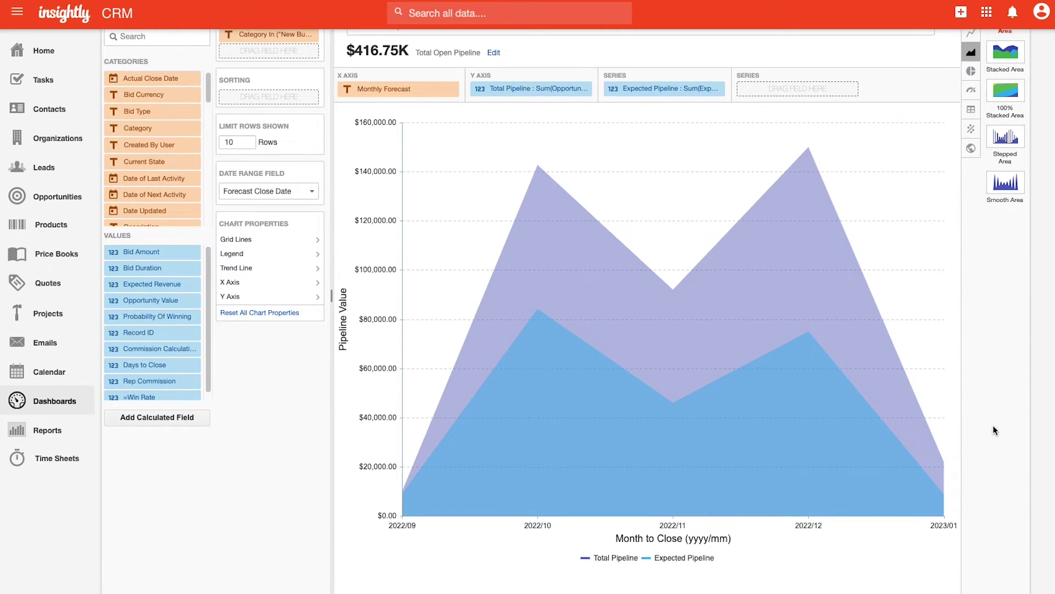
Preview the line, area, pie, table and map chart types and browse the Maps thumbnails
{"action": "scroll", "coordinate": [994, 430], "scroll_direction": "up", "scroll_amount": 5}
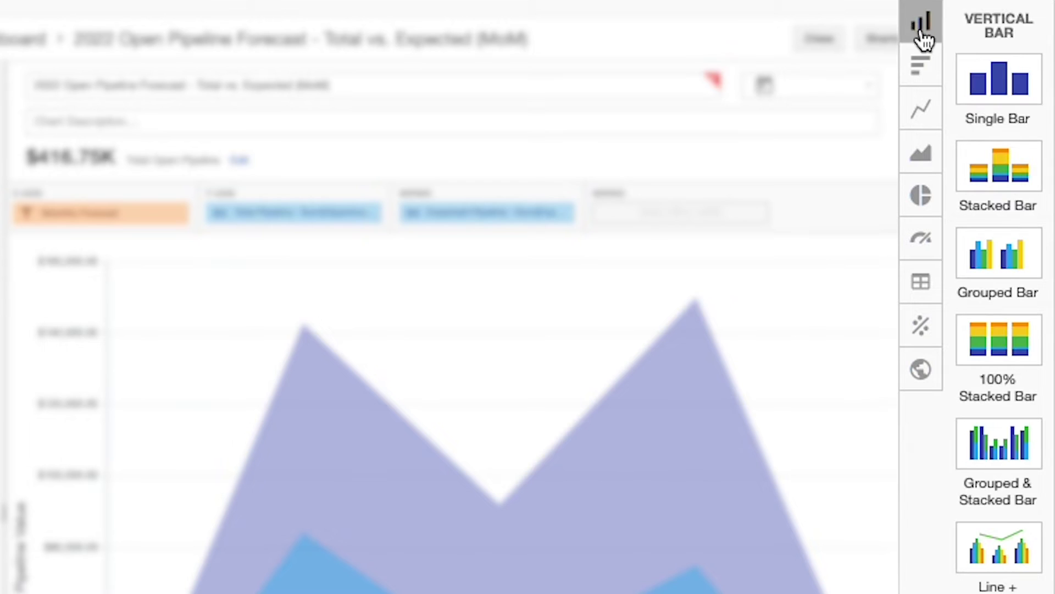
{"action": "left_click", "coordinate": [923, 124]}
{"action": "left_click", "coordinate": [925, 166]}
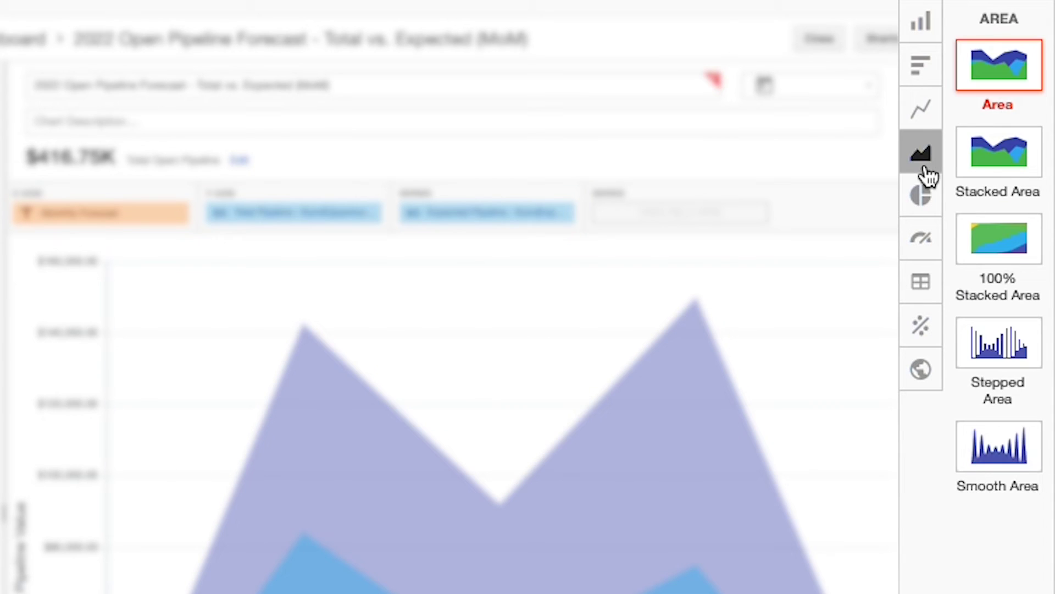
{"action": "left_click", "coordinate": [926, 211]}
{"action": "left_click", "coordinate": [925, 272]}
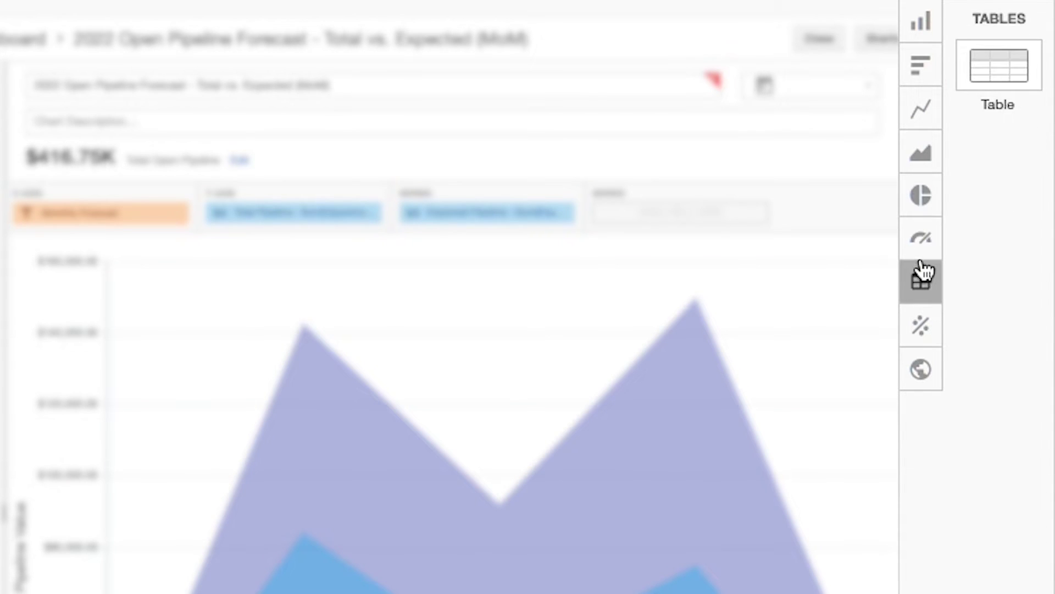
{"action": "left_click", "coordinate": [938, 377]}
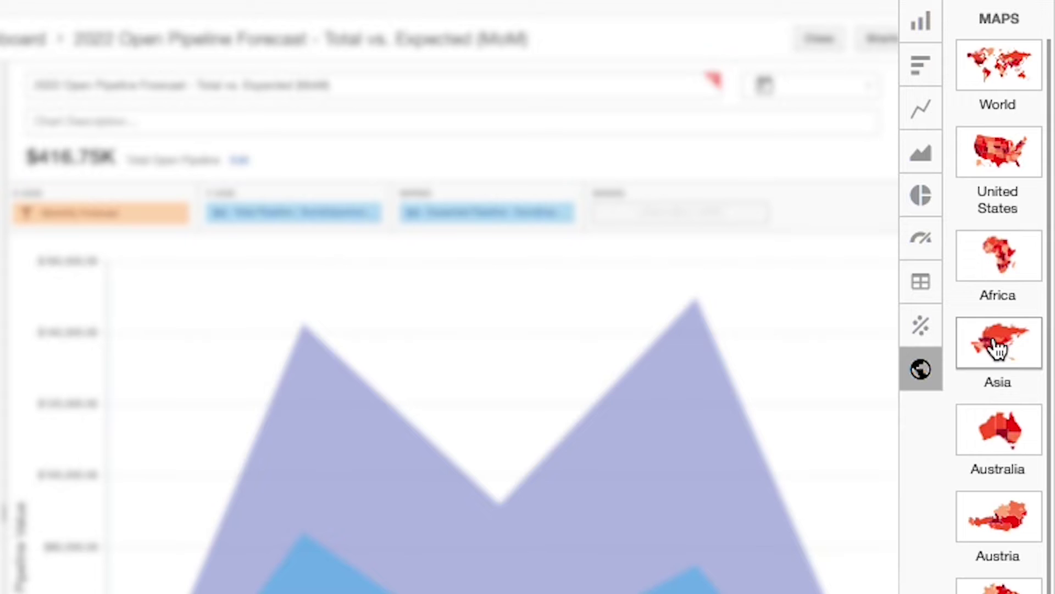
{"action": "scroll", "coordinate": [997, 347], "scroll_direction": "down", "scroll_amount": 5}
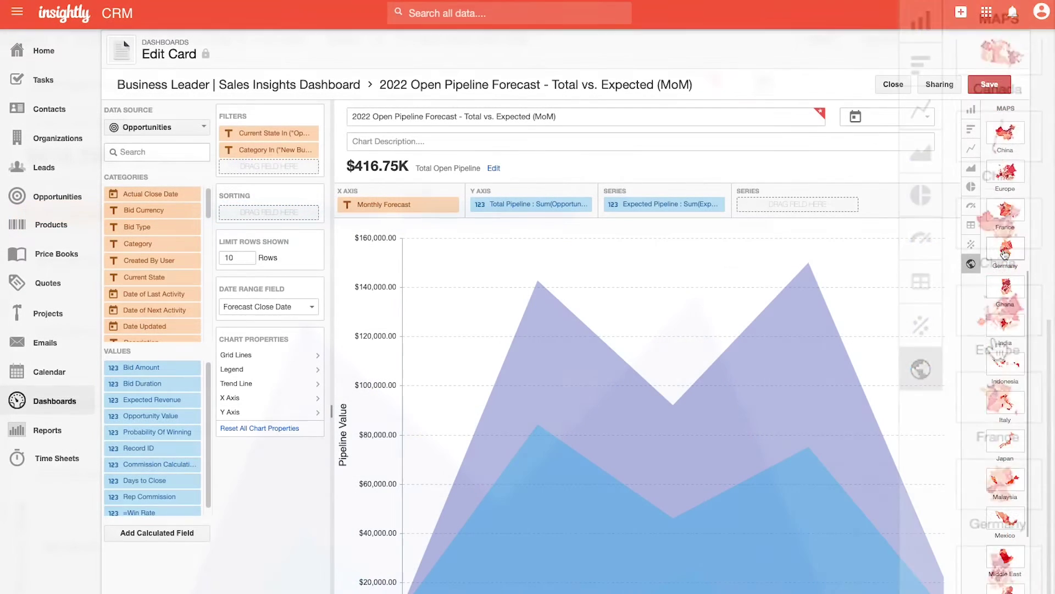
{"action": "scroll", "coordinate": [1005, 254], "scroll_direction": "down", "scroll_amount": 5}
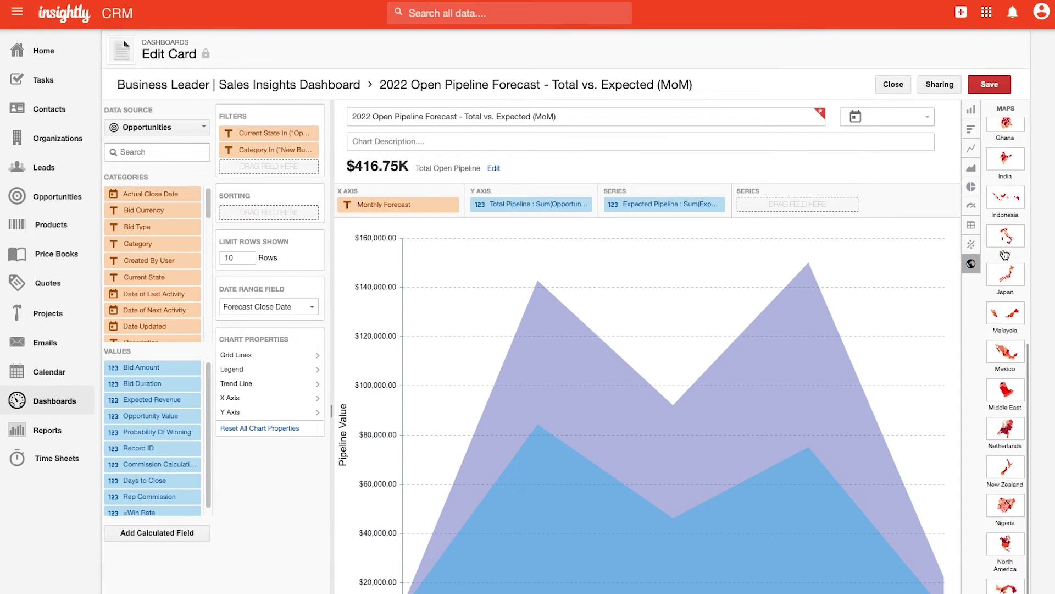
{"action": "scroll", "coordinate": [1005, 254], "scroll_direction": "up", "scroll_amount": 5}
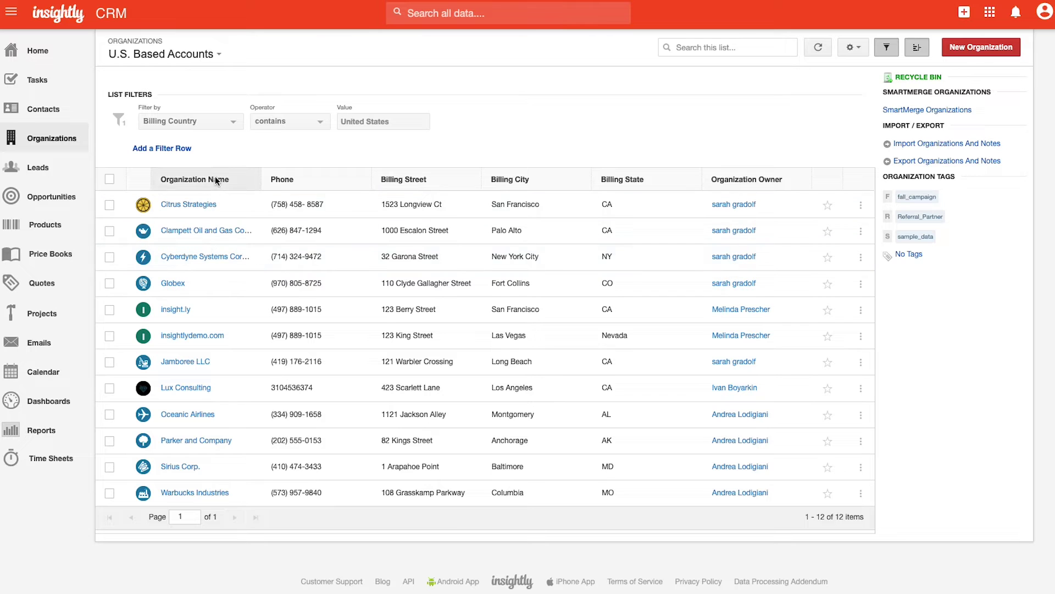
Add an Organization Owner filter to U.S. Based Accounts, narrowing it to 5 organizations, then show list actions
{"action": "left_click", "coordinate": [200, 55]}
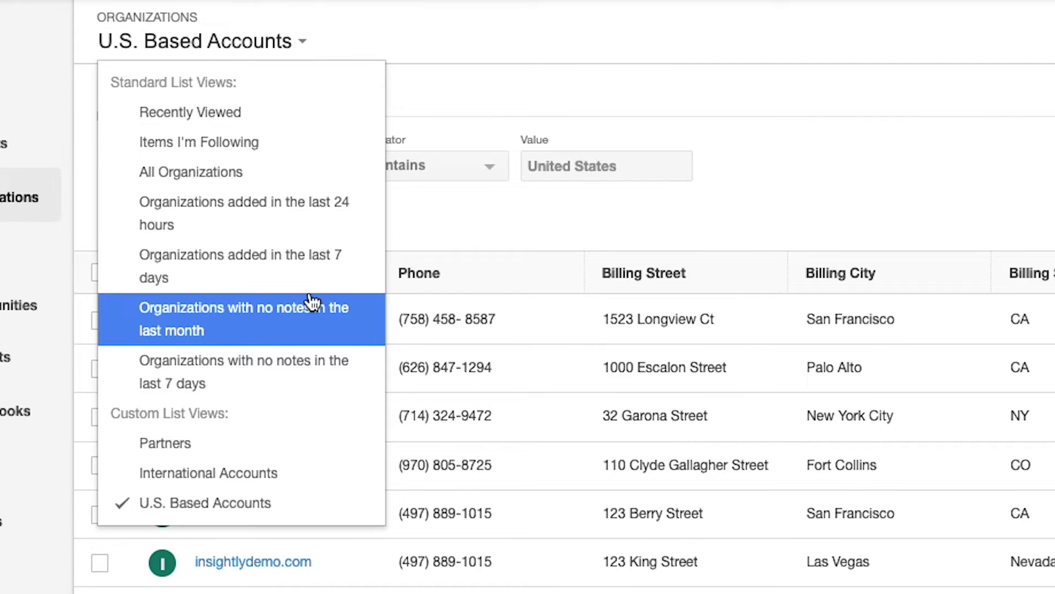
{"action": "left_click", "coordinate": [188, 400]}
{"action": "left_click", "coordinate": [225, 220]}
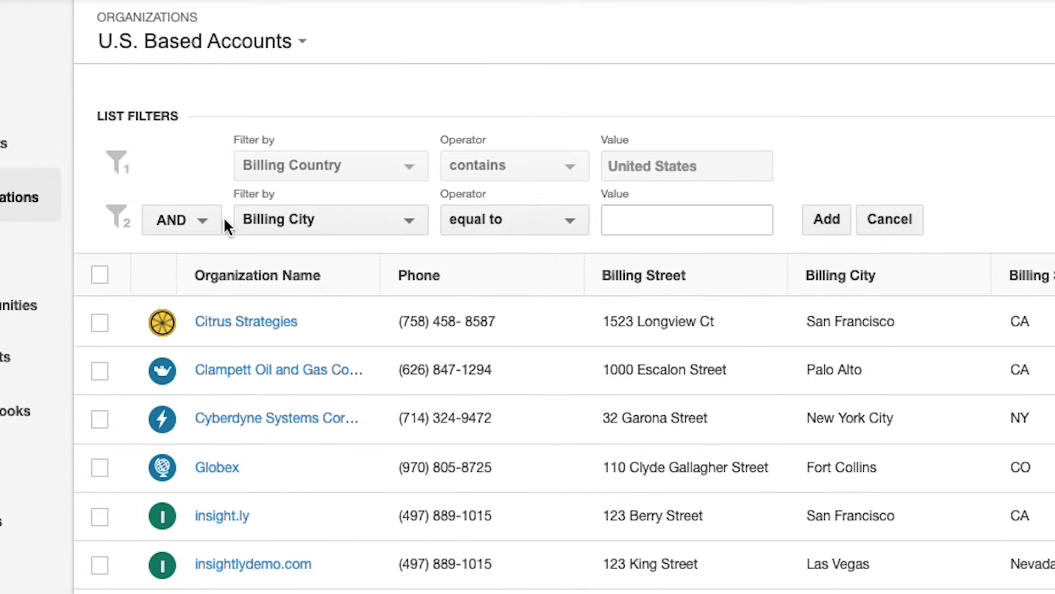
{"action": "left_click", "coordinate": [269, 229]}
{"action": "type", "text": "own"}
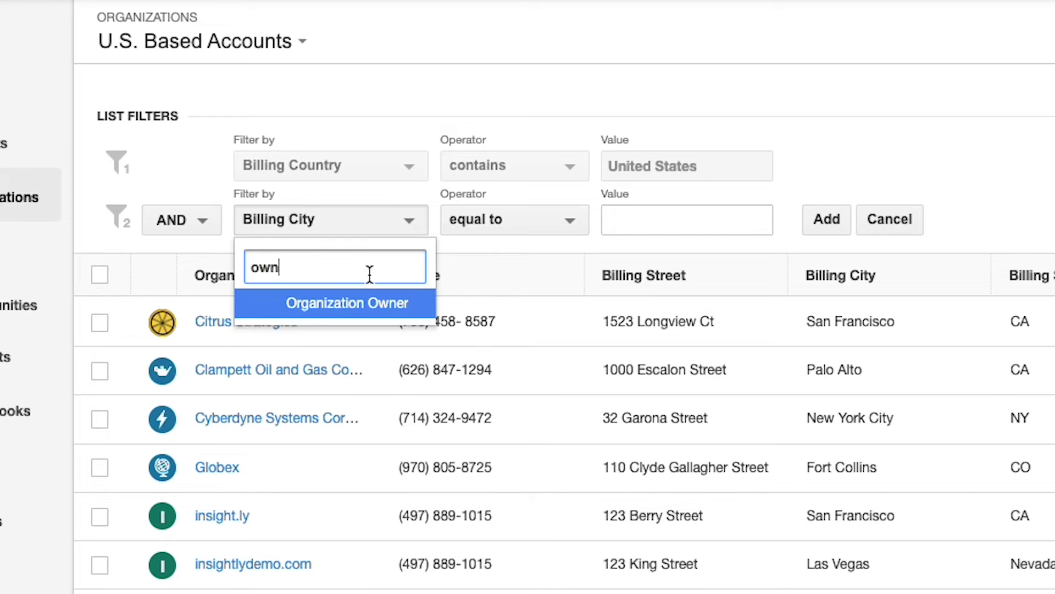
{"action": "left_click", "coordinate": [365, 307]}
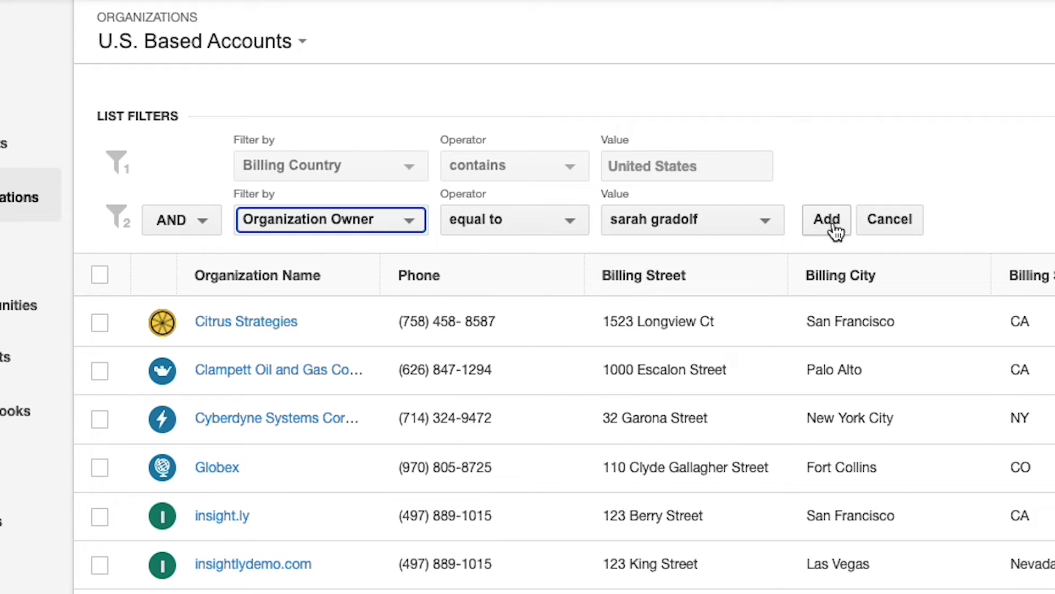
{"action": "left_click", "coordinate": [829, 226]}
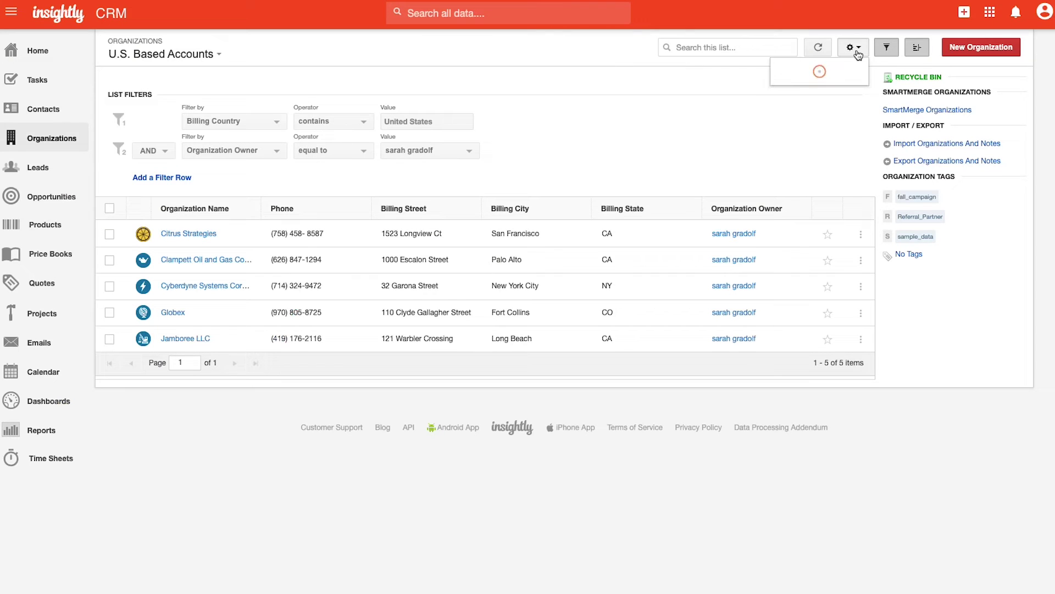
{"action": "left_click", "coordinate": [853, 47]}
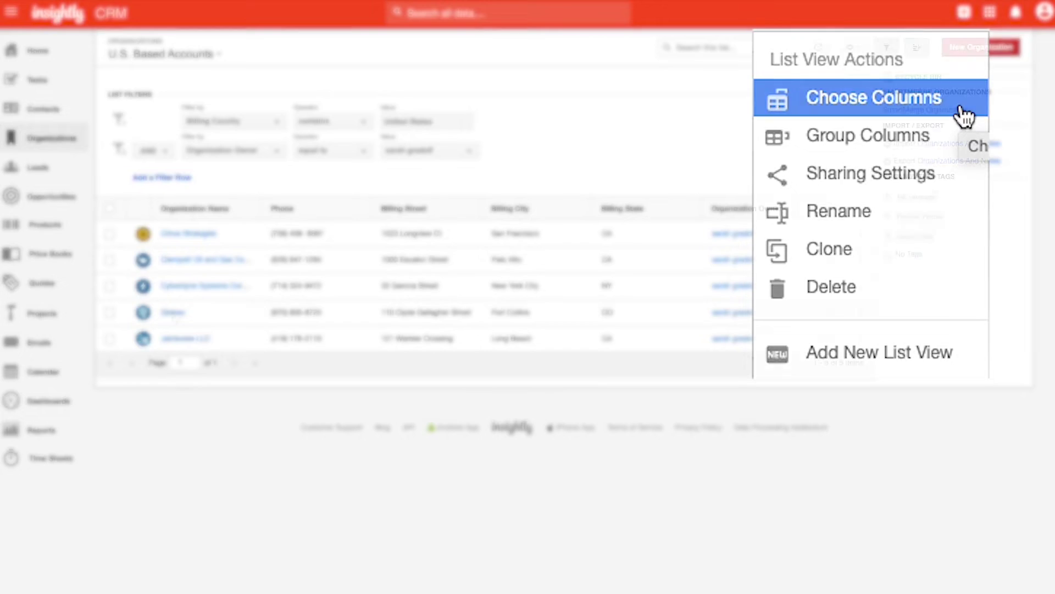
Preview Globex, Cyberdyne Systems Corp. and Clampett Oil and Gas Corp., then open Citrus Strategies
{"action": "left_click", "coordinate": [173, 312]}
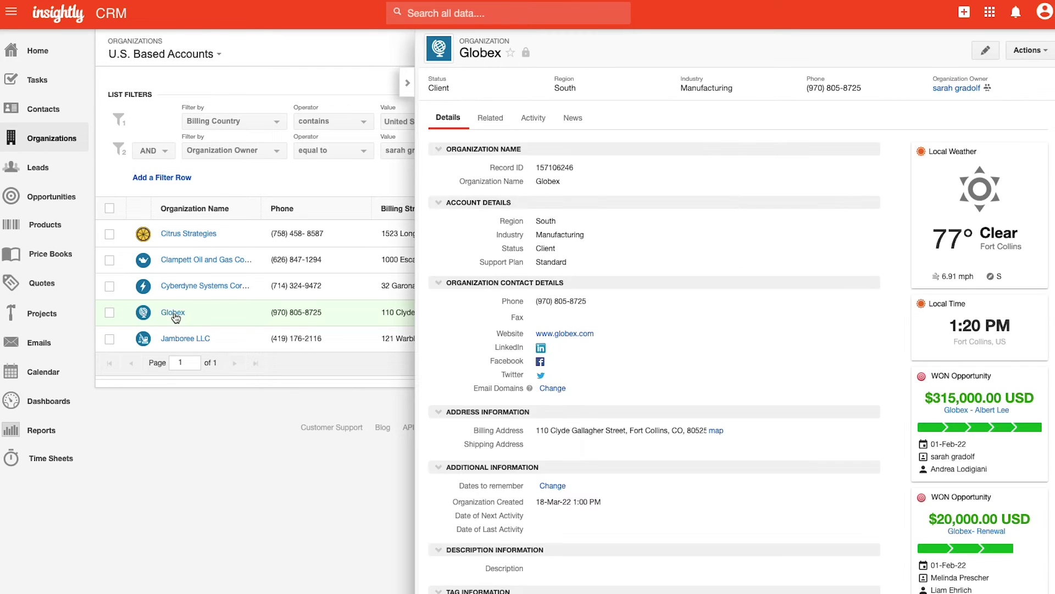
{"action": "left_click", "coordinate": [177, 287]}
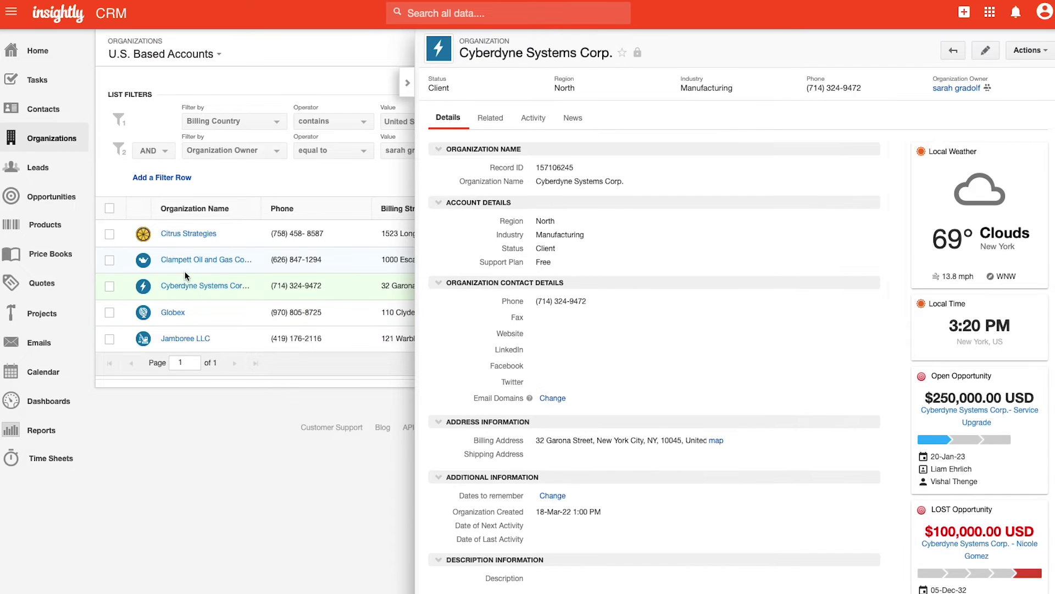
{"action": "left_click", "coordinate": [187, 265]}
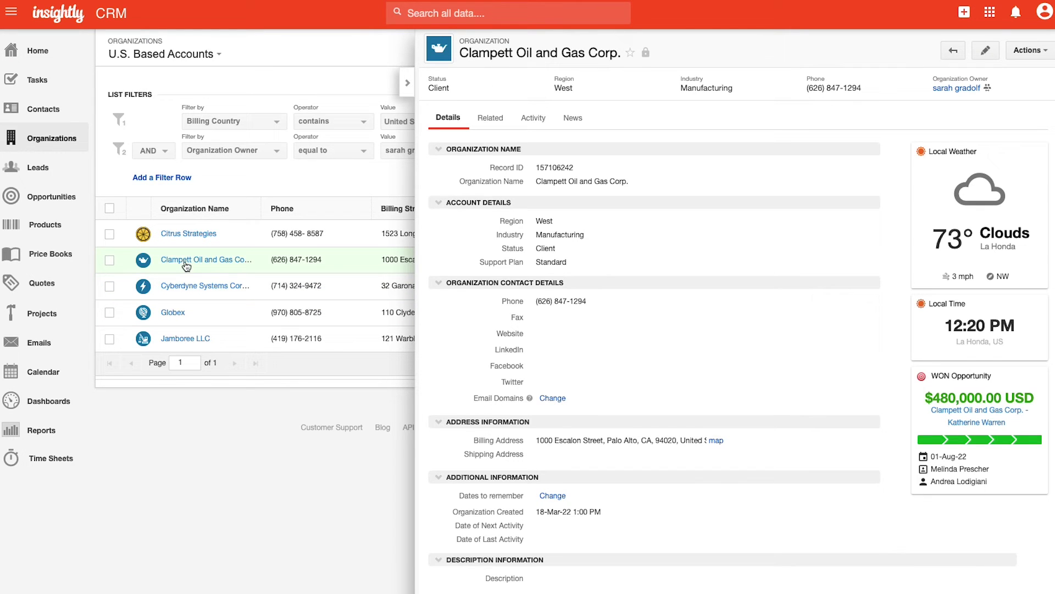
{"action": "left_click", "coordinate": [192, 241]}
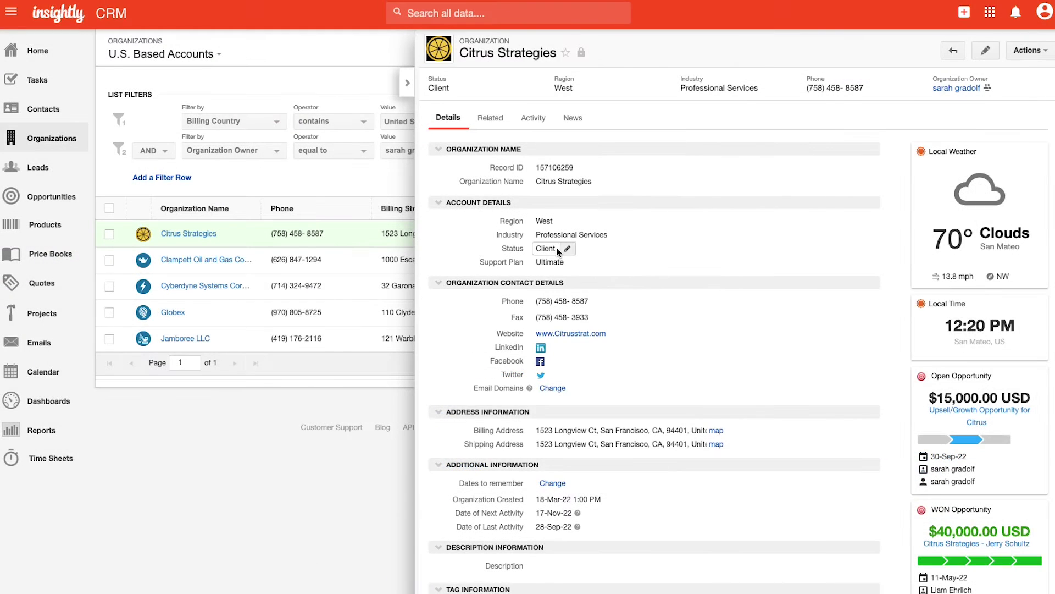
Edit Citrus Strategies, trying the Prospect status, and save it as a Client on Ultimate support
{"action": "left_click", "coordinate": [567, 249]}
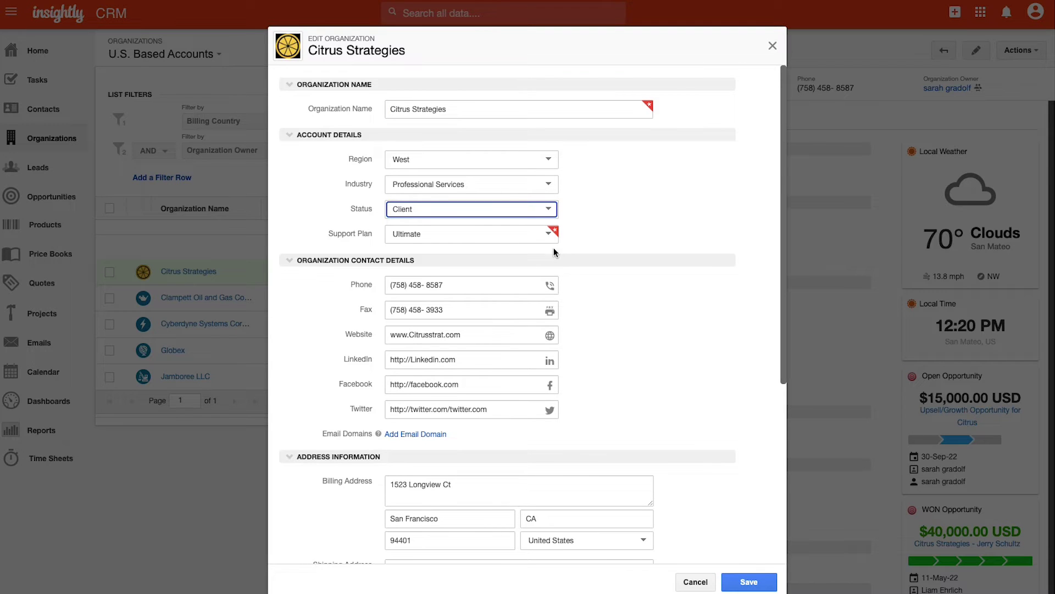
{"action": "left_click", "coordinate": [526, 219]}
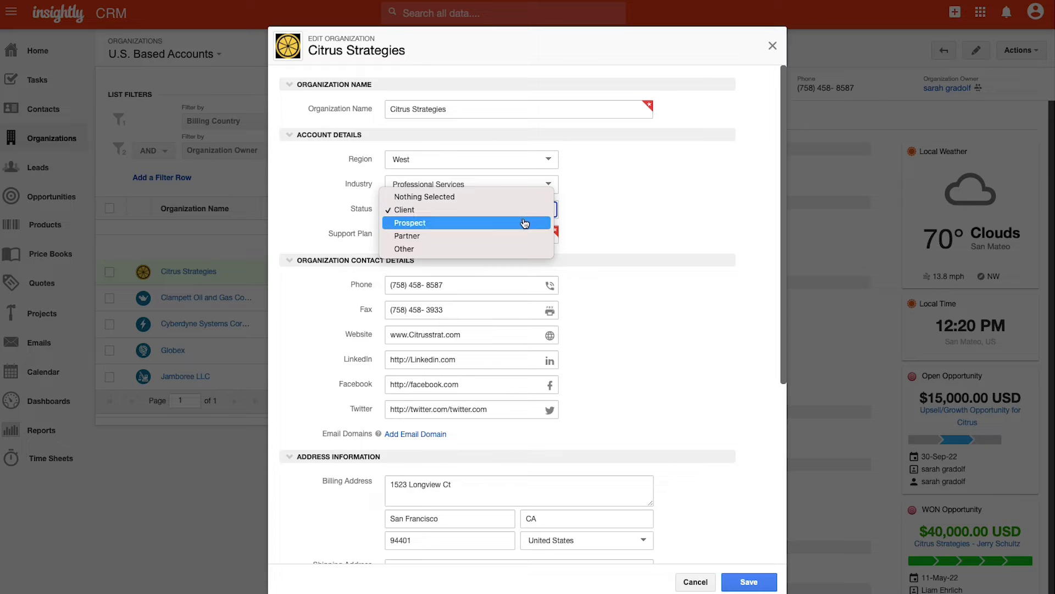
{"action": "left_click", "coordinate": [525, 222]}
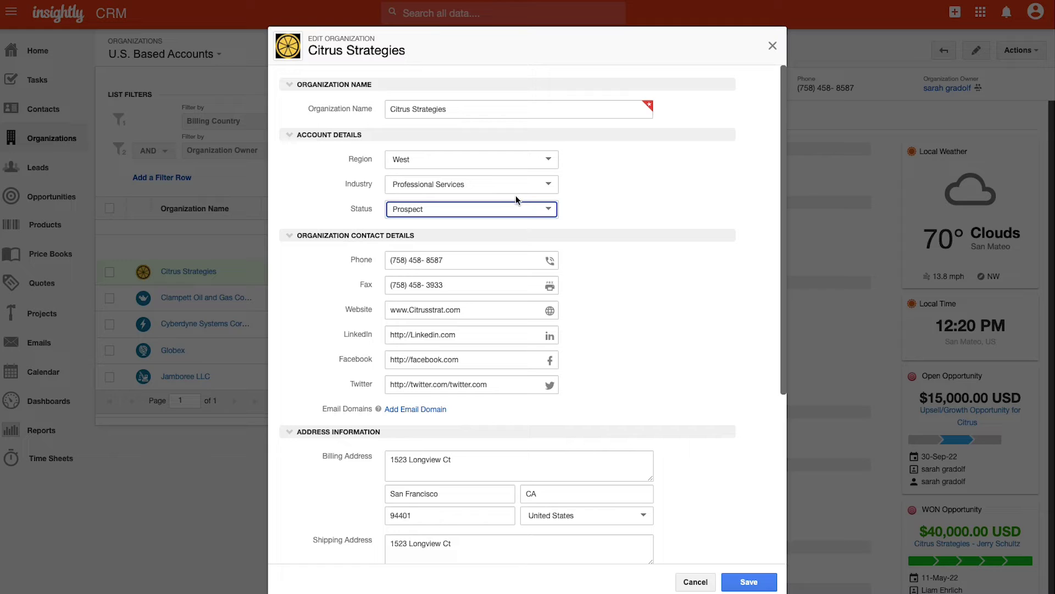
{"action": "left_click", "coordinate": [515, 195]}
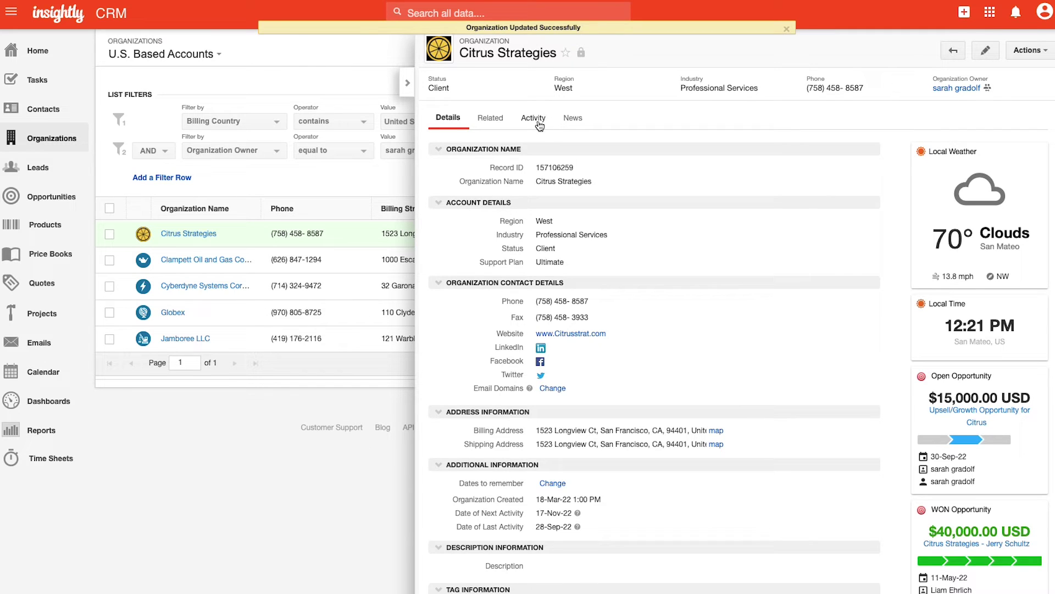
Show Citrus Strategies' related records and scroll through its 4 contacts, 2 opportunities, 3 notes and 3 tickets
{"action": "left_click", "coordinate": [490, 122]}
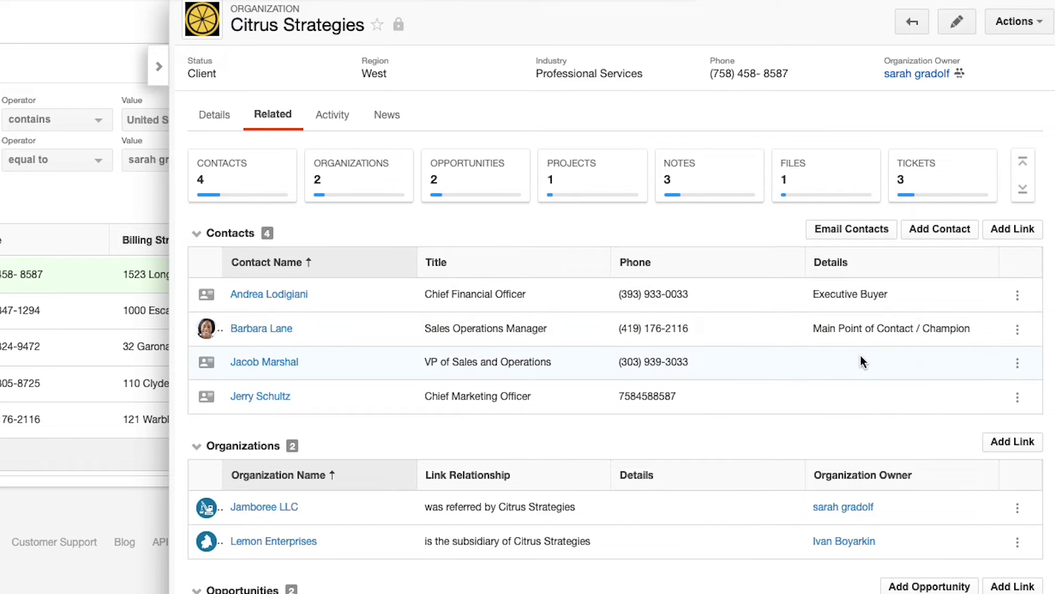
{"action": "scroll", "coordinate": [697, 492], "scroll_direction": "down", "scroll_amount": 3}
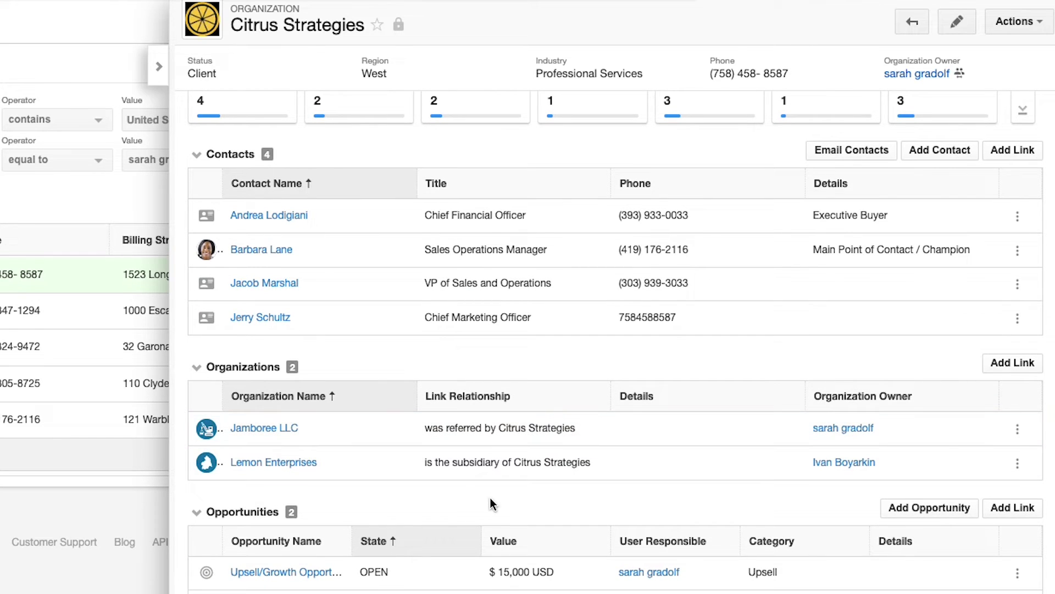
{"action": "scroll", "coordinate": [487, 513], "scroll_direction": "down", "scroll_amount": 3}
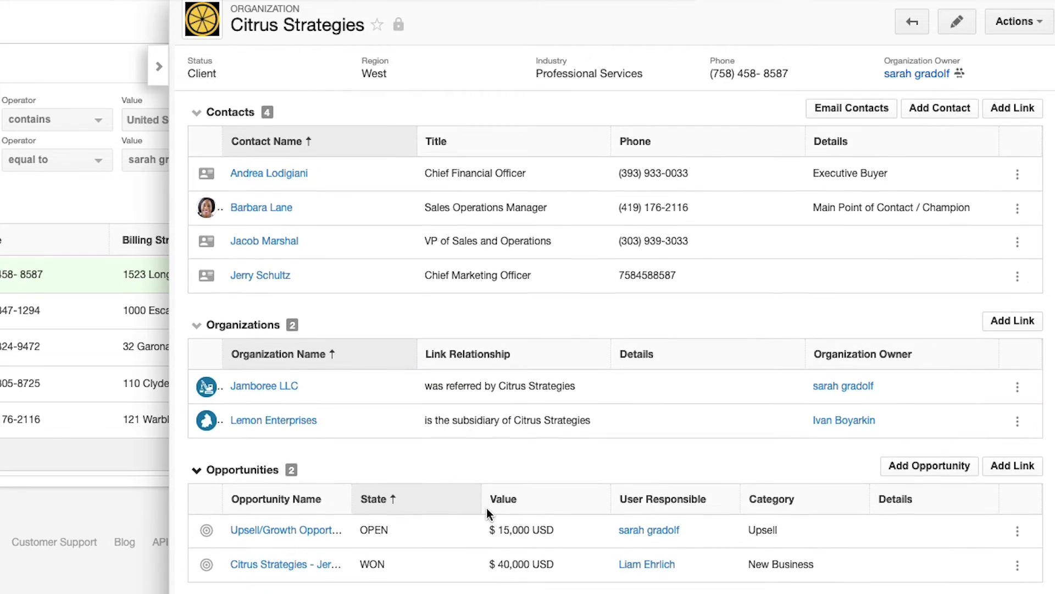
{"action": "scroll", "coordinate": [486, 507], "scroll_direction": "down", "scroll_amount": 5}
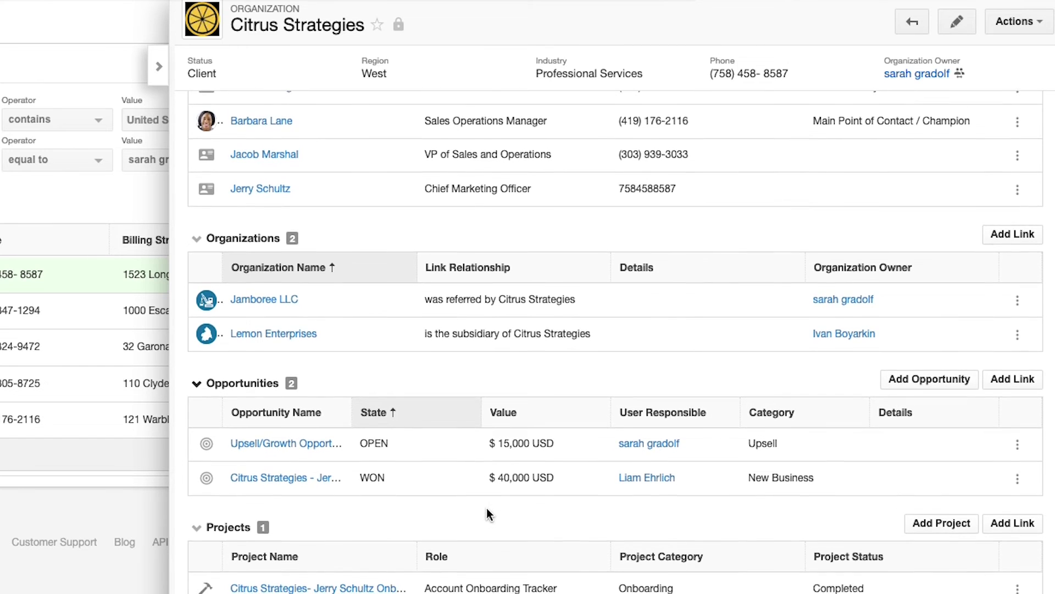
{"action": "scroll", "coordinate": [487, 509], "scroll_direction": "down", "scroll_amount": 3}
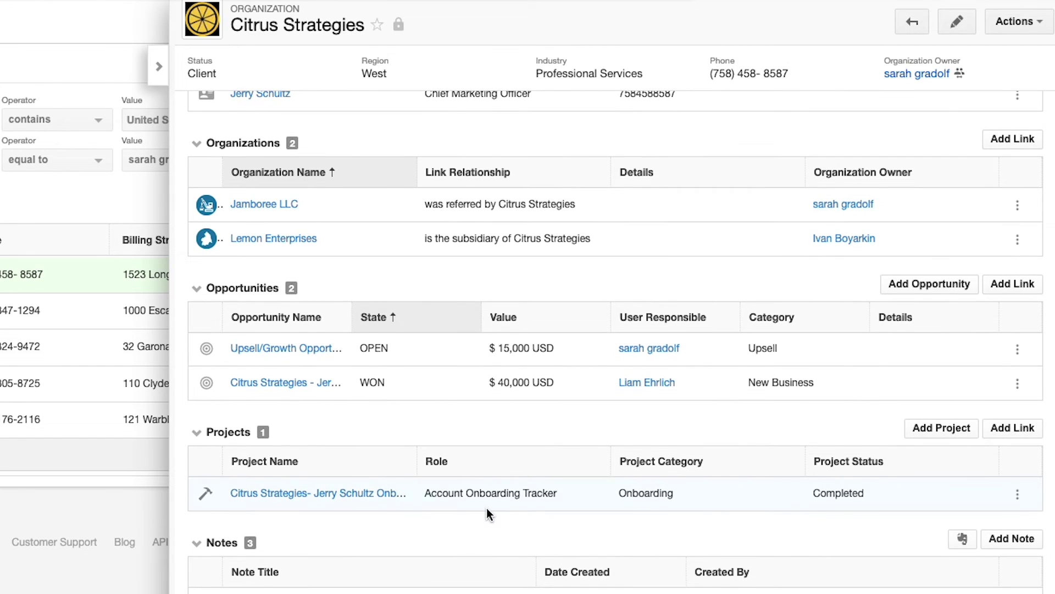
{"action": "scroll", "coordinate": [486, 507], "scroll_direction": "down", "scroll_amount": 4}
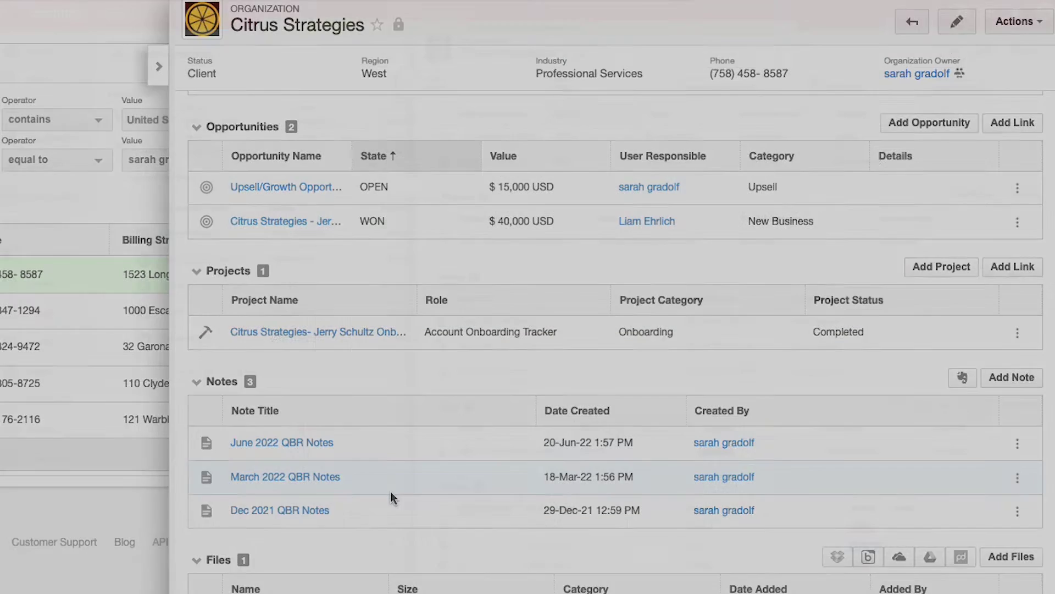
{"action": "scroll", "coordinate": [391, 491], "scroll_direction": "down", "scroll_amount": 2}
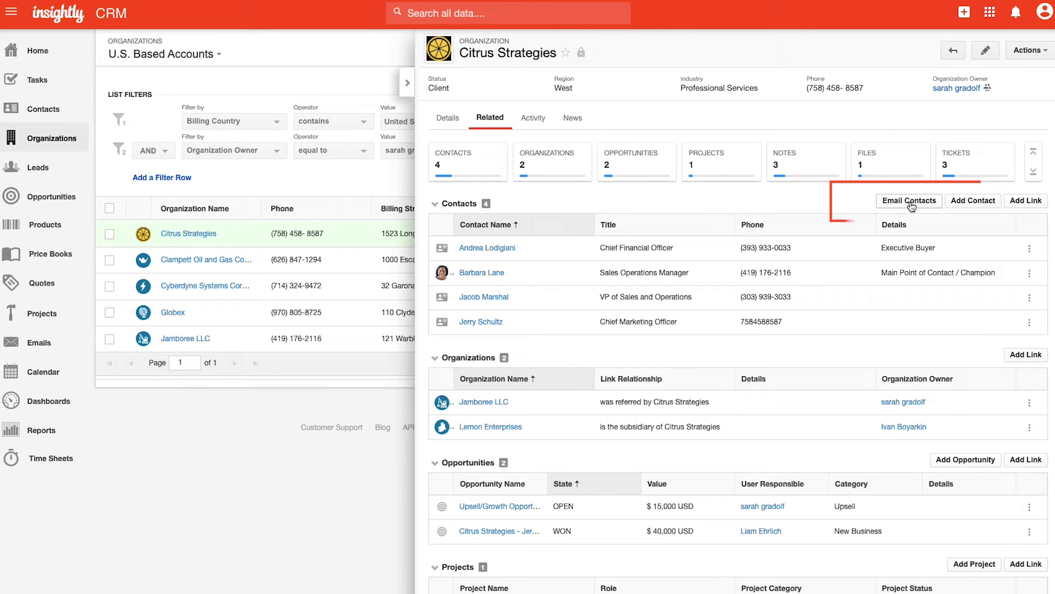
Email all four Citrus Strategies contacts the Upcoming Renewal Notification template, previewed and sent now
{"action": "left_click", "coordinate": [909, 201]}
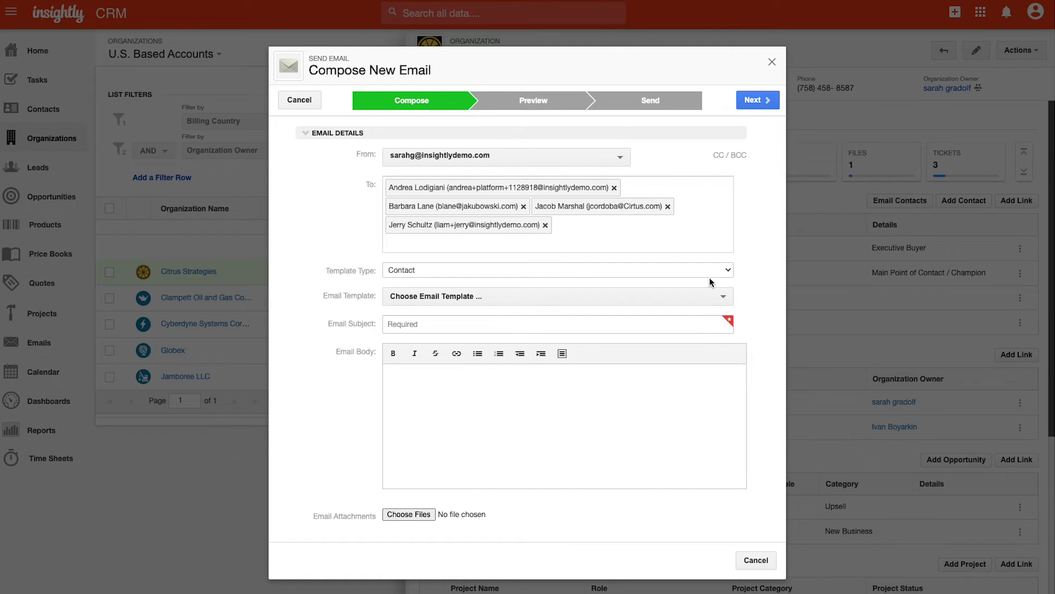
{"action": "left_click", "coordinate": [690, 302]}
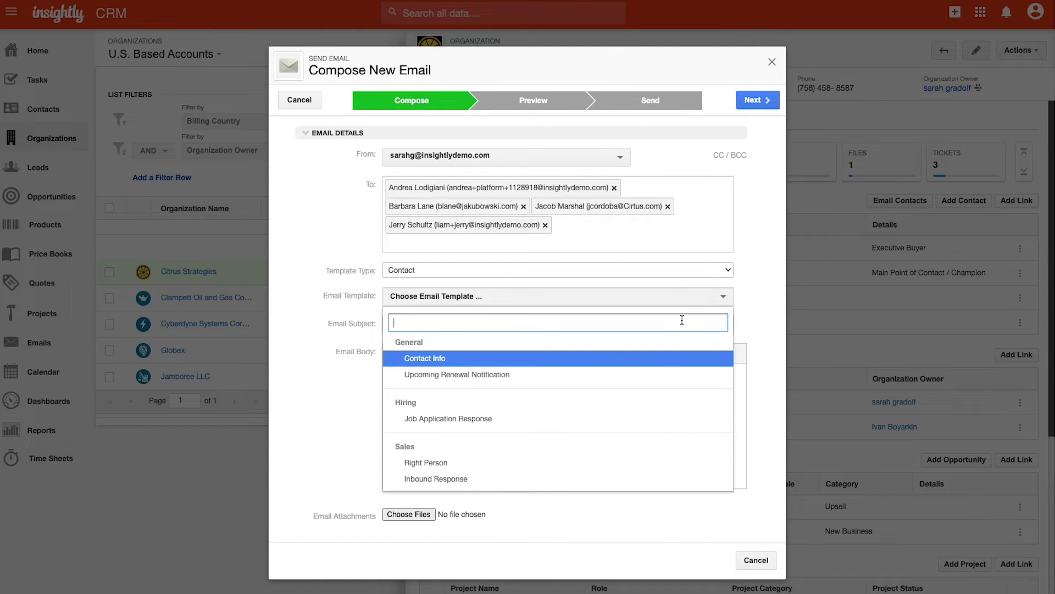
{"action": "left_click", "coordinate": [624, 382]}
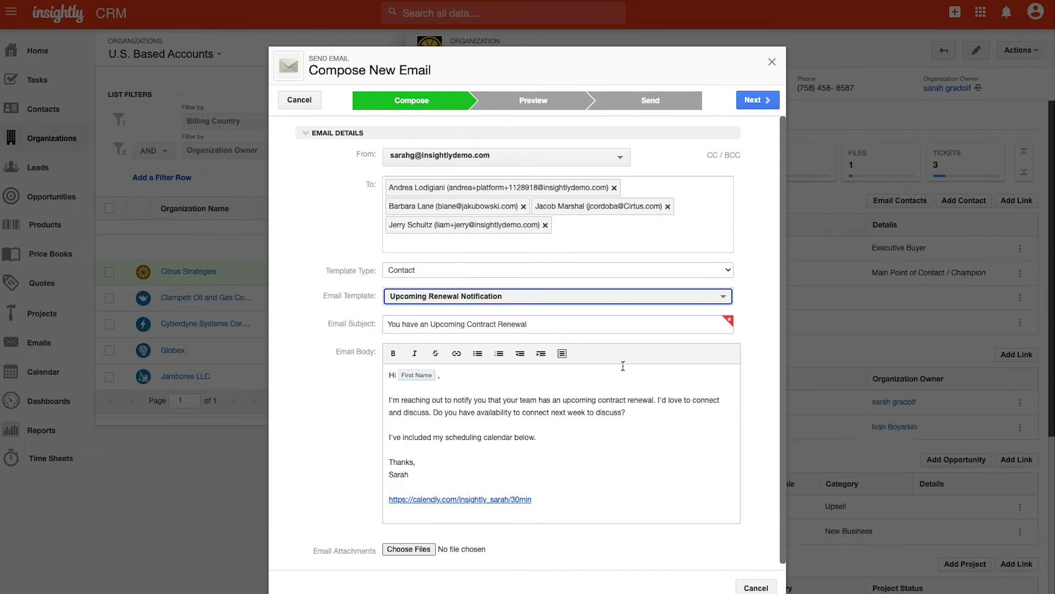
{"action": "left_click", "coordinate": [758, 94]}
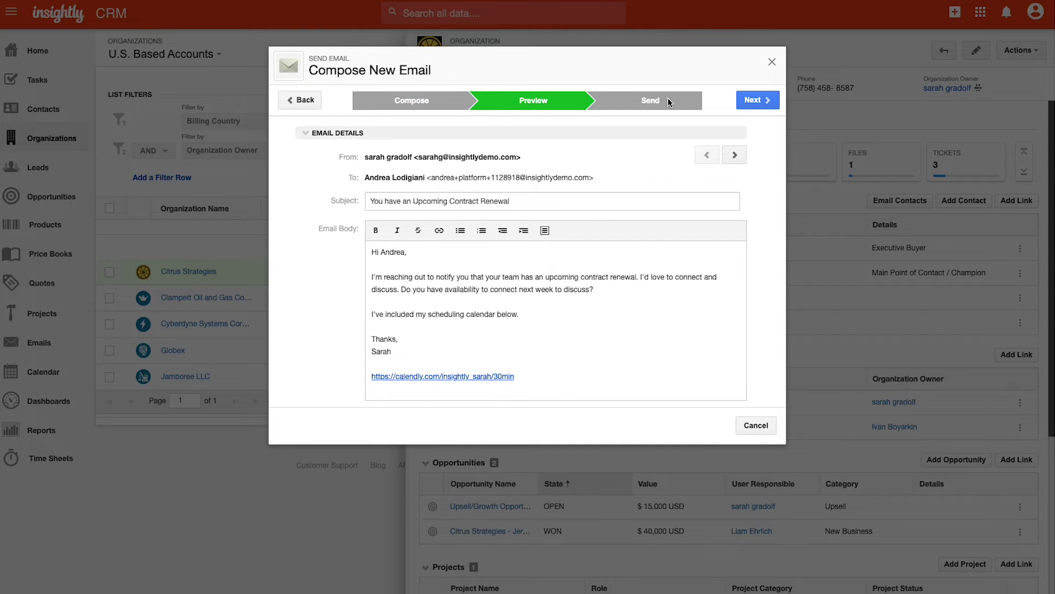
{"action": "left_click", "coordinate": [758, 100]}
{"action": "left_click", "coordinate": [466, 161]}
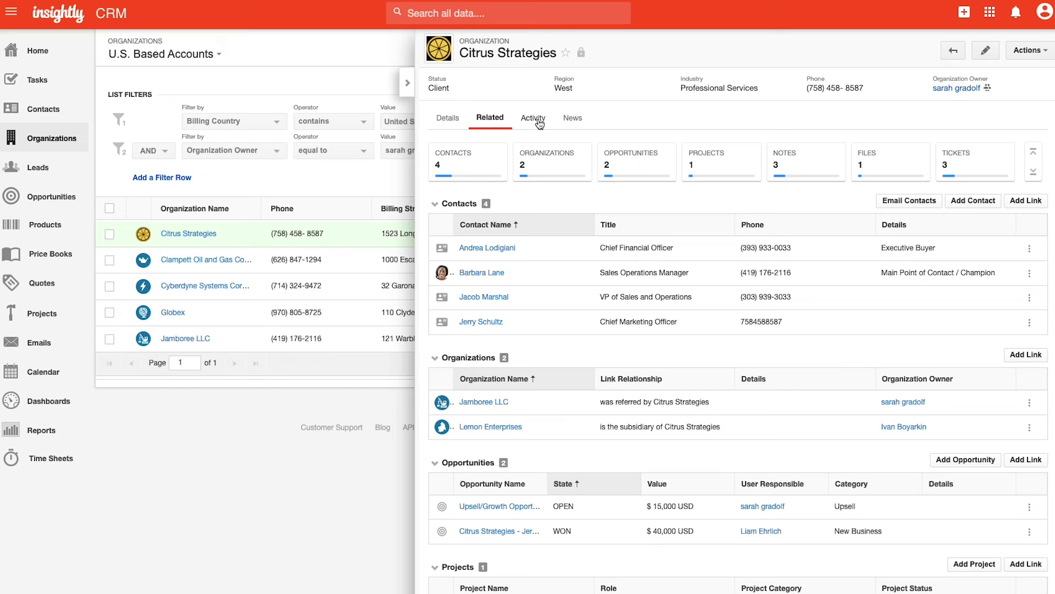
Show Citrus Strategies' activity history, including the upcoming contract renewal email
{"action": "left_click", "coordinate": [533, 117]}
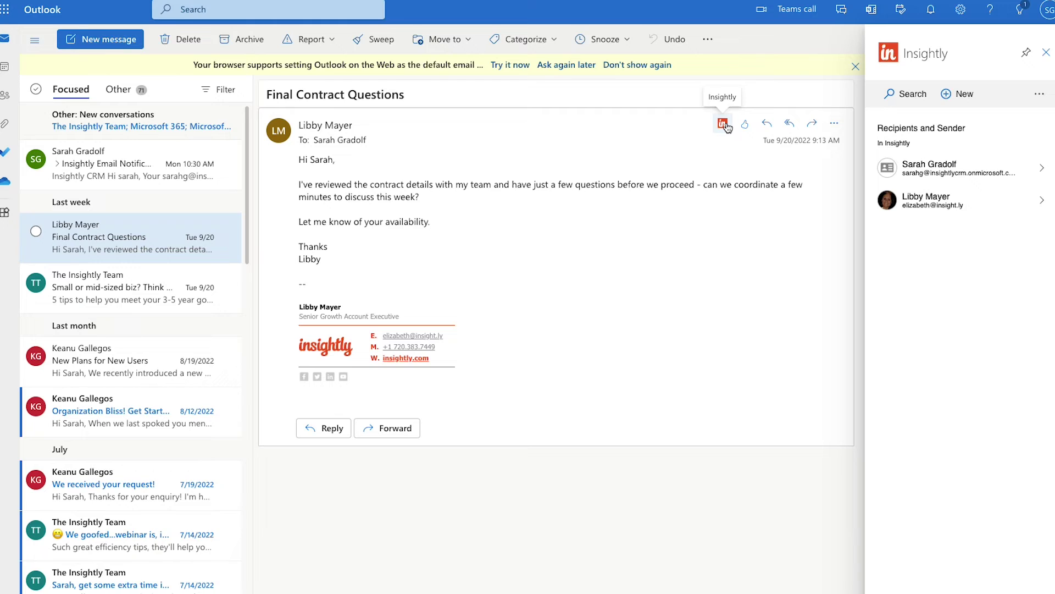
Open the Insightly sidebar on the email to see the sender's contact, organization, opportunity and past emails
{"action": "left_click", "coordinate": [725, 124]}
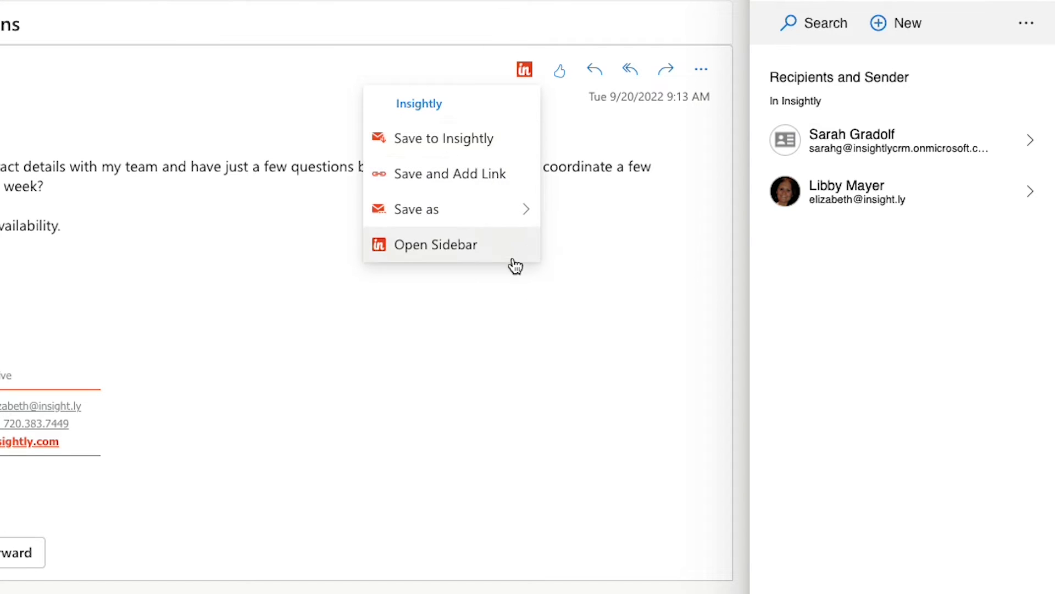
{"action": "left_click", "coordinate": [540, 340]}
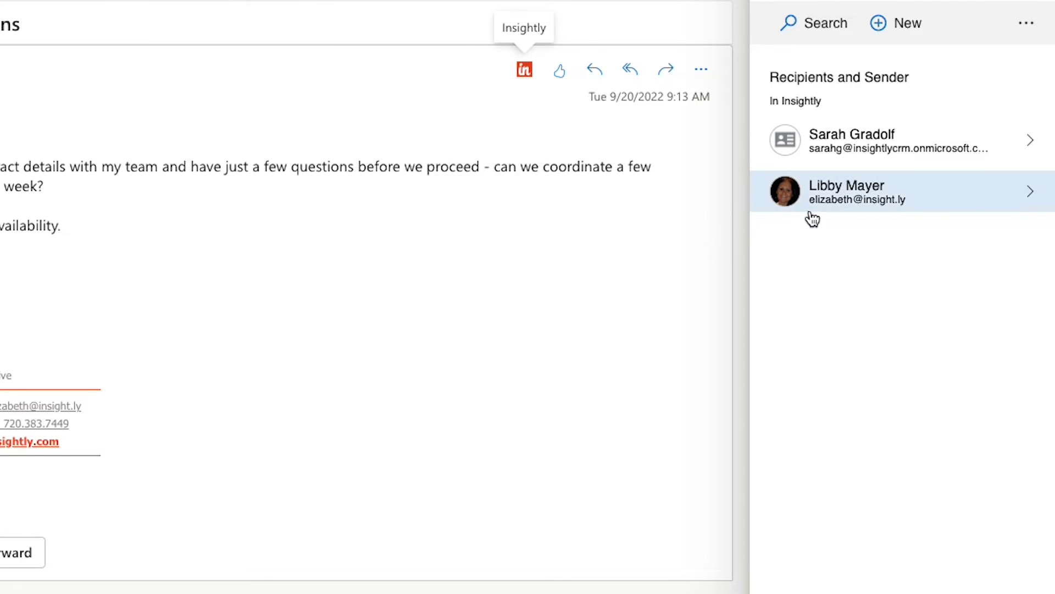
{"action": "left_click", "coordinate": [849, 209]}
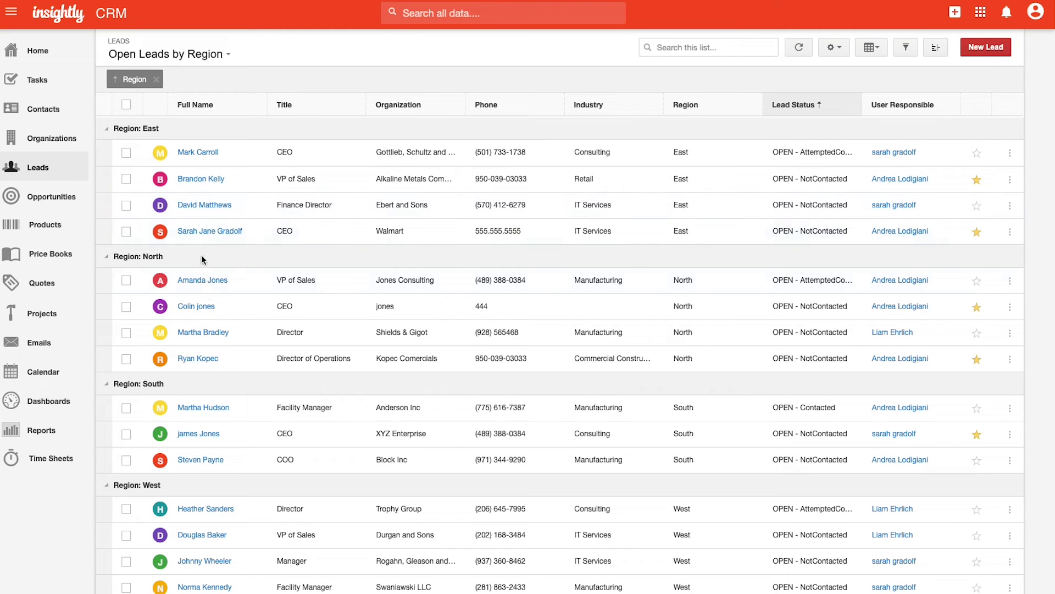
Open the Kopec Commercials lead's Timeline and expand its latest Email Clicked event
{"action": "left_click", "coordinate": [191, 360]}
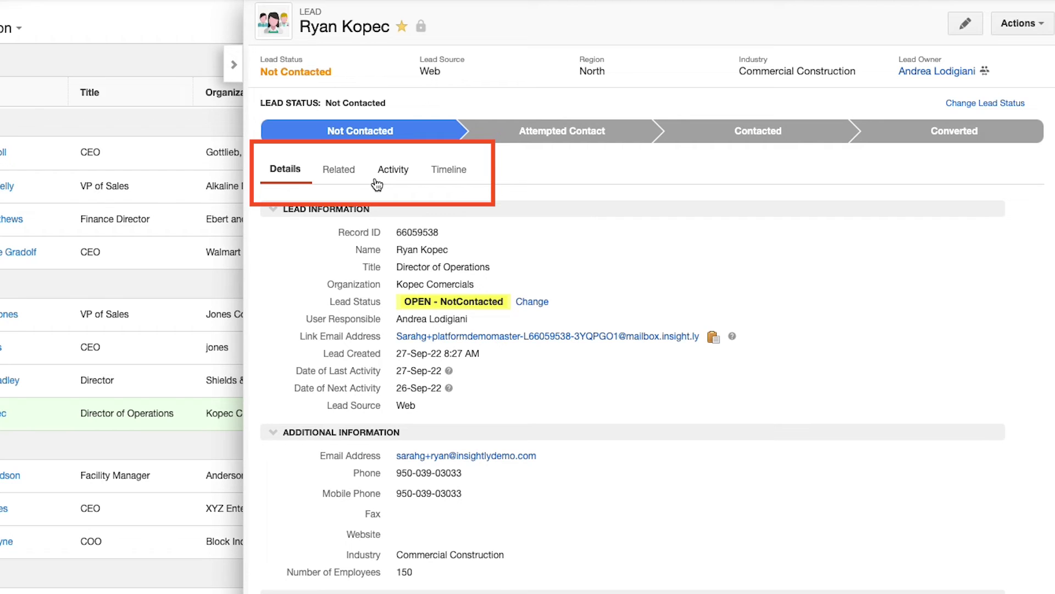
{"action": "left_click", "coordinate": [460, 174]}
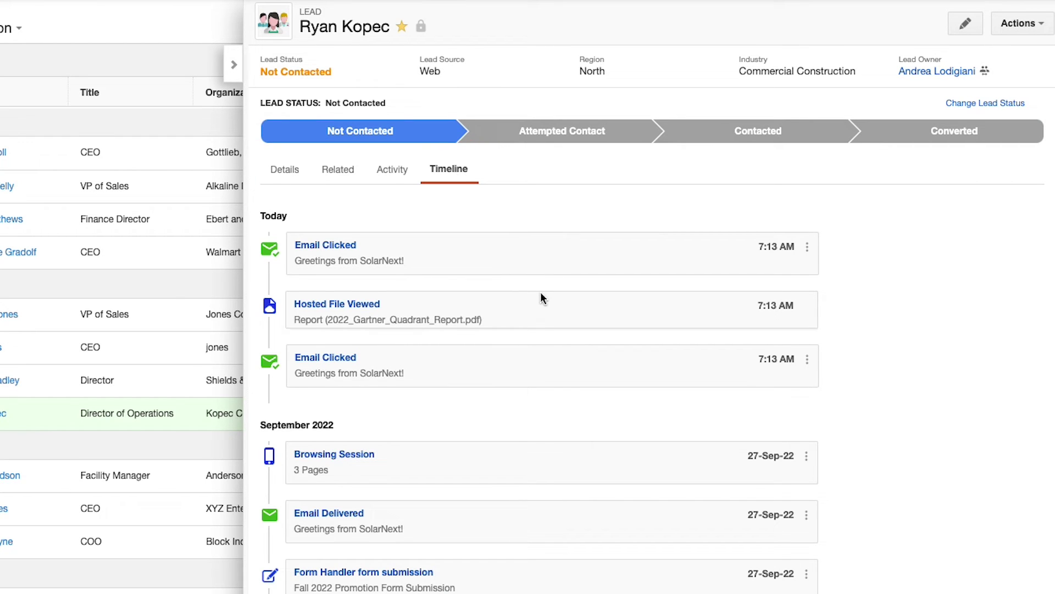
{"action": "left_click", "coordinate": [511, 254]}
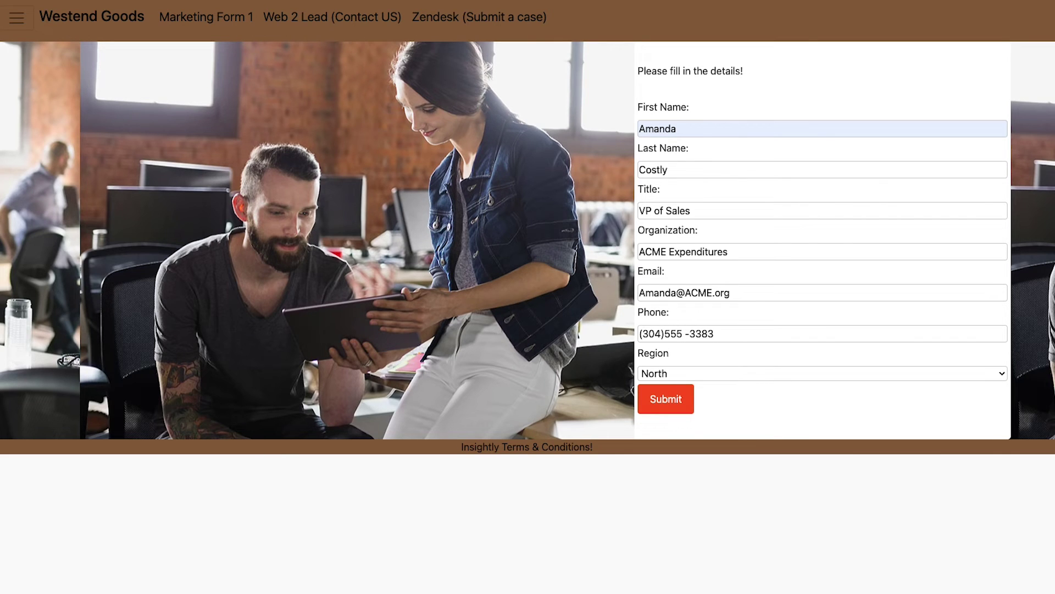
Submit the Westend Goods form with the ACME Expenditures VP of Sales details
{"action": "left_click", "coordinate": [666, 401]}
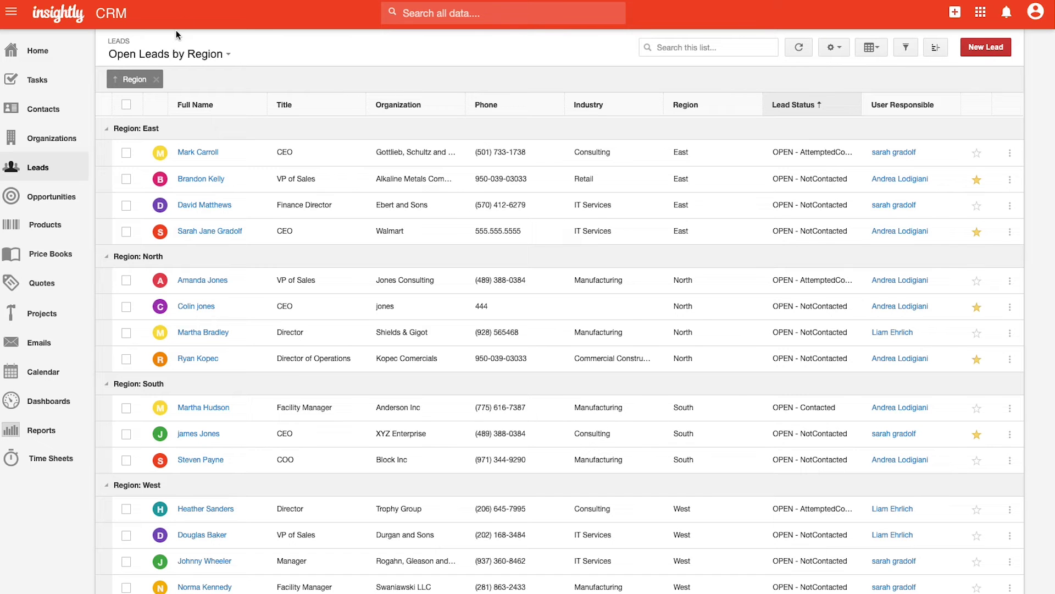
Filter to today's leads, open the ACME Expenditures lead, review its activity, and set status Attempted Contact
{"action": "left_click", "coordinate": [187, 57]}
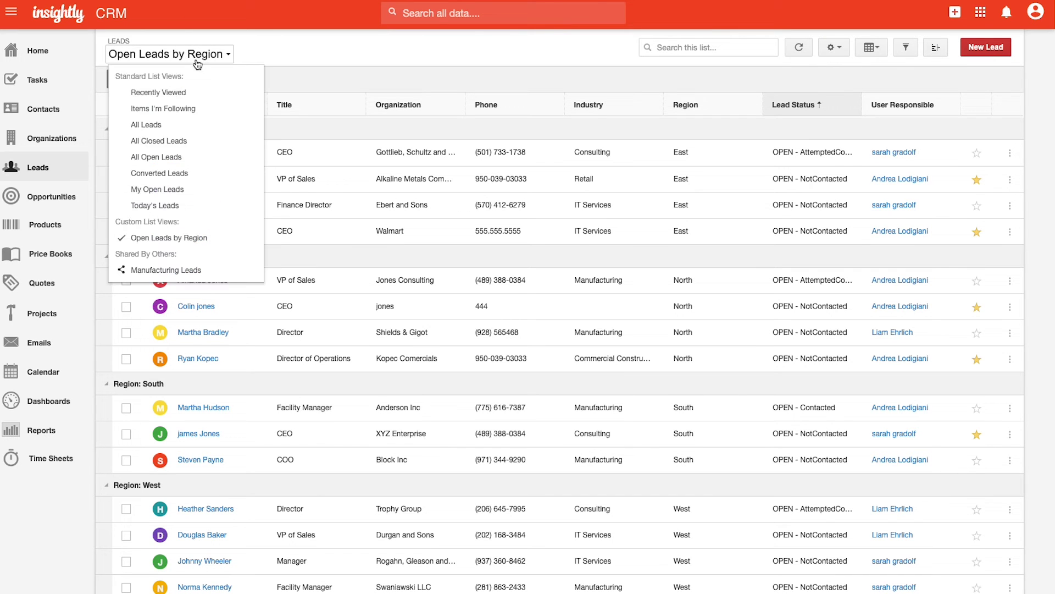
{"action": "left_click", "coordinate": [196, 209]}
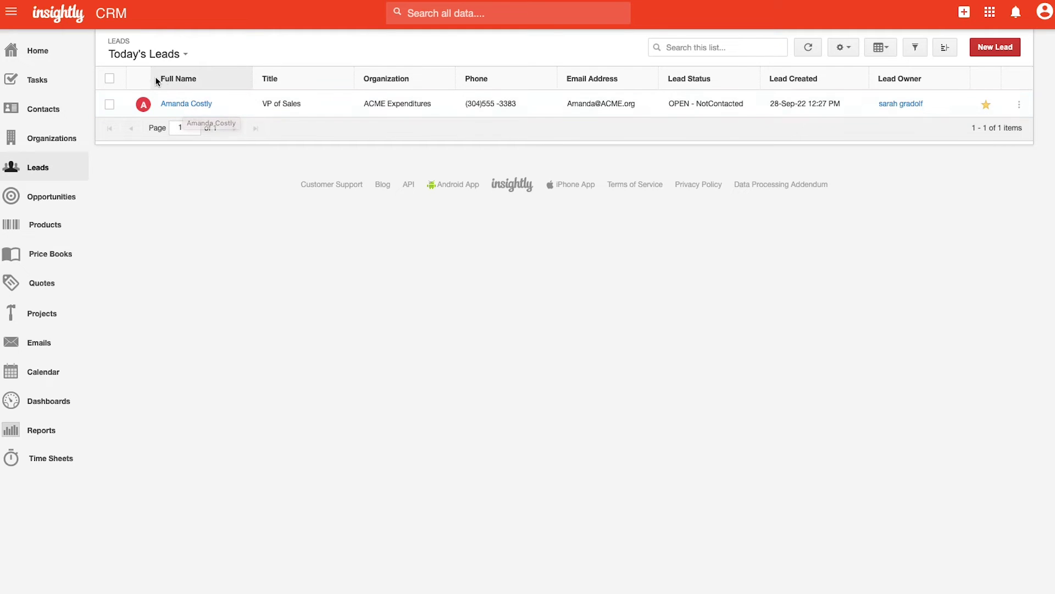
{"action": "left_click", "coordinate": [169, 105]}
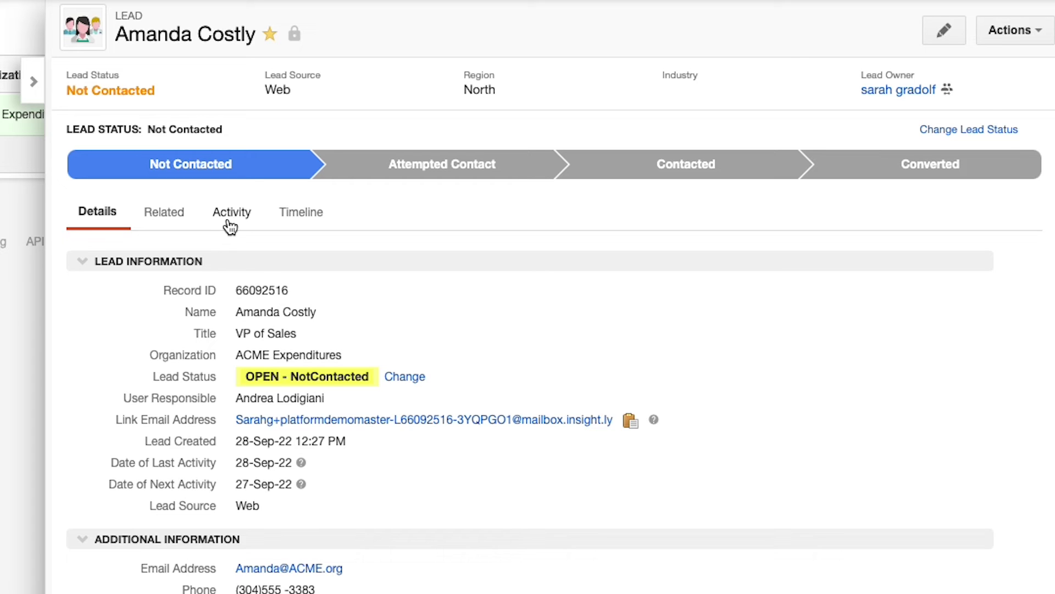
{"action": "left_click", "coordinate": [230, 224]}
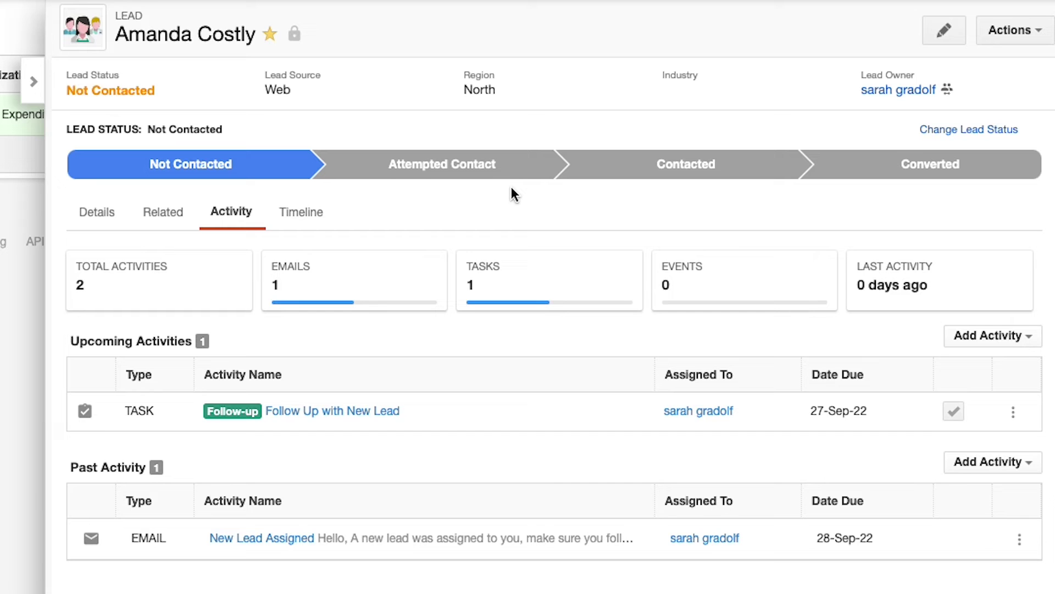
{"action": "left_click", "coordinate": [525, 170]}
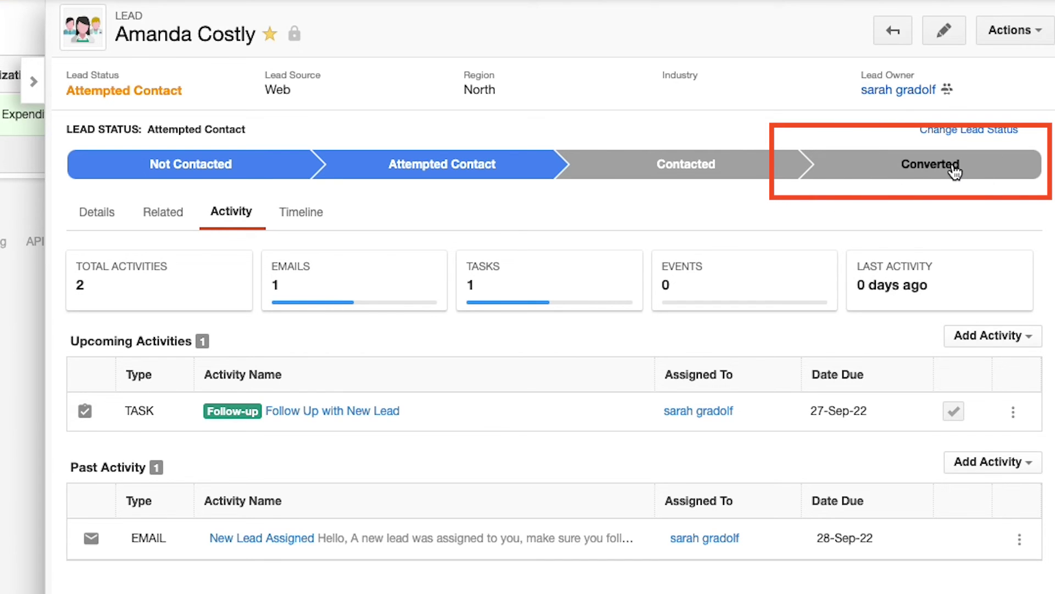
Convert the ACME Expenditures lead to an opportunity and check its carried-over task and email
{"action": "left_click", "coordinate": [955, 172]}
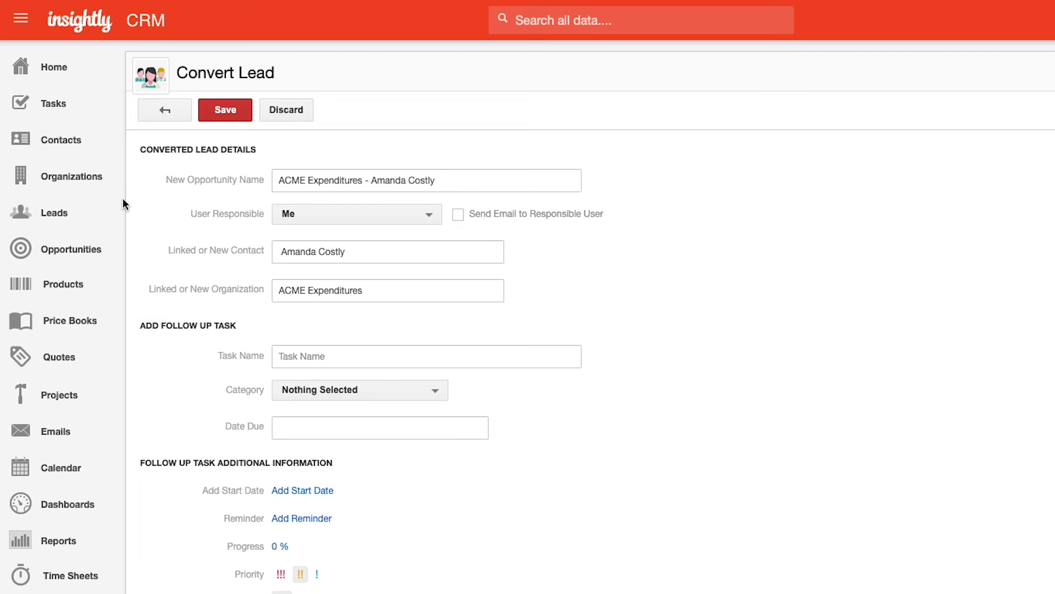
{"action": "left_click", "coordinate": [221, 115]}
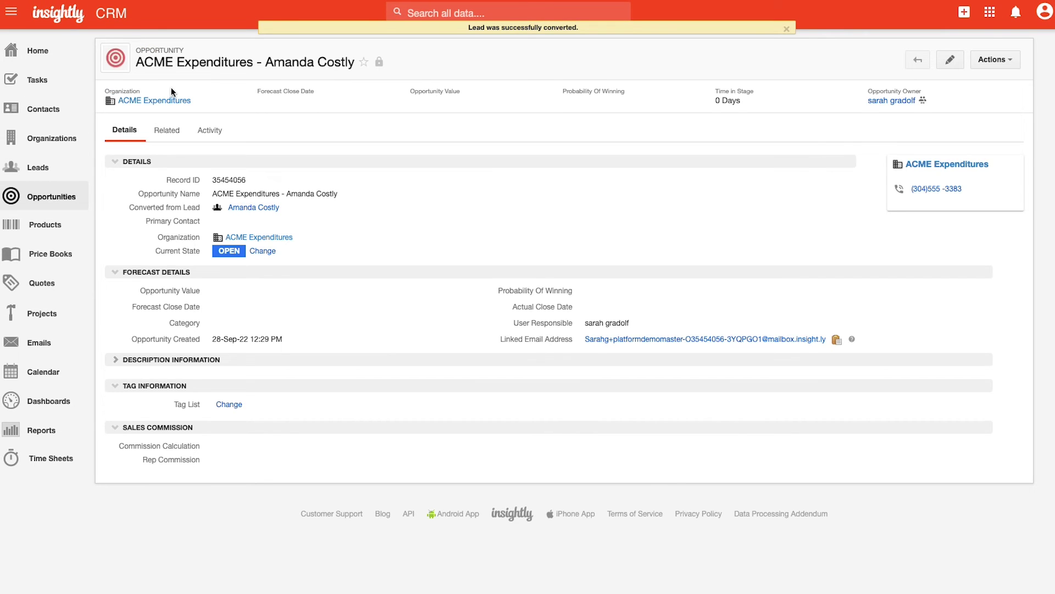
{"action": "left_click", "coordinate": [205, 134]}
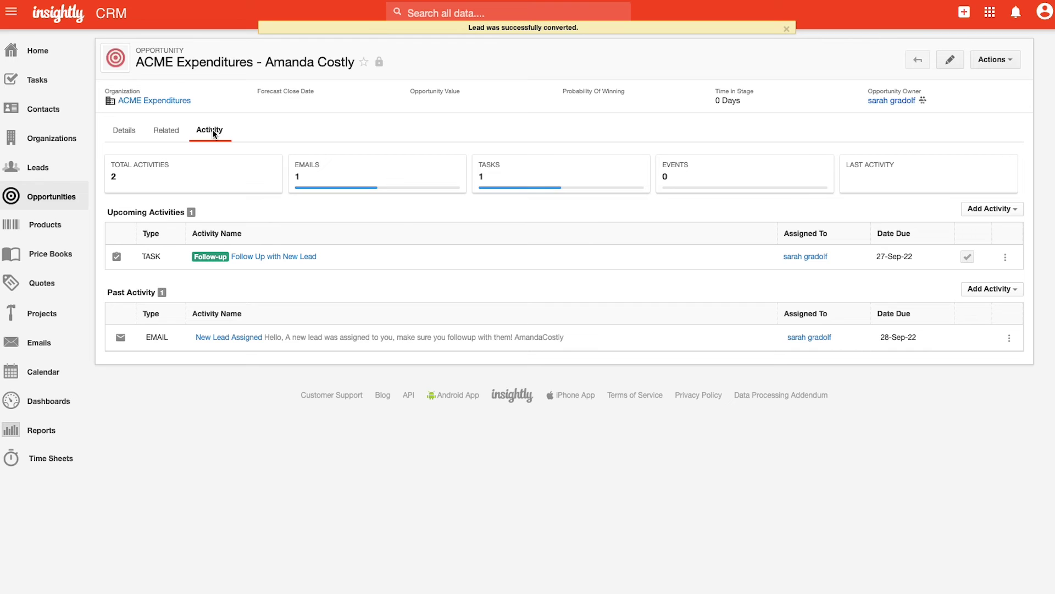
{"action": "left_click", "coordinate": [124, 130]}
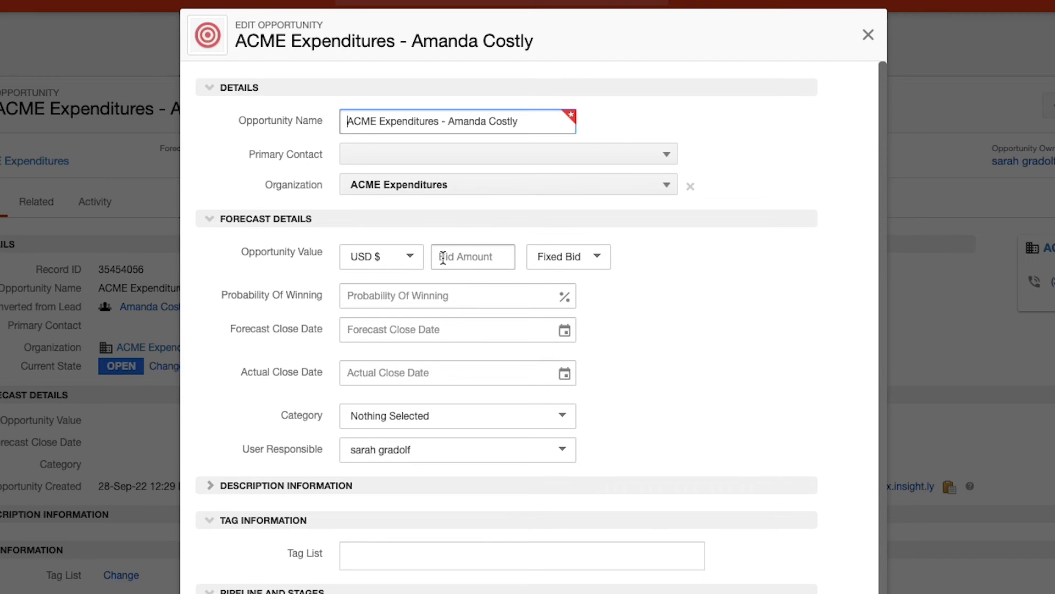
Enter a 1000 bid amount and a 21-Oct-22 forecast close date for the opportunity
{"action": "left_click", "coordinate": [443, 258]}
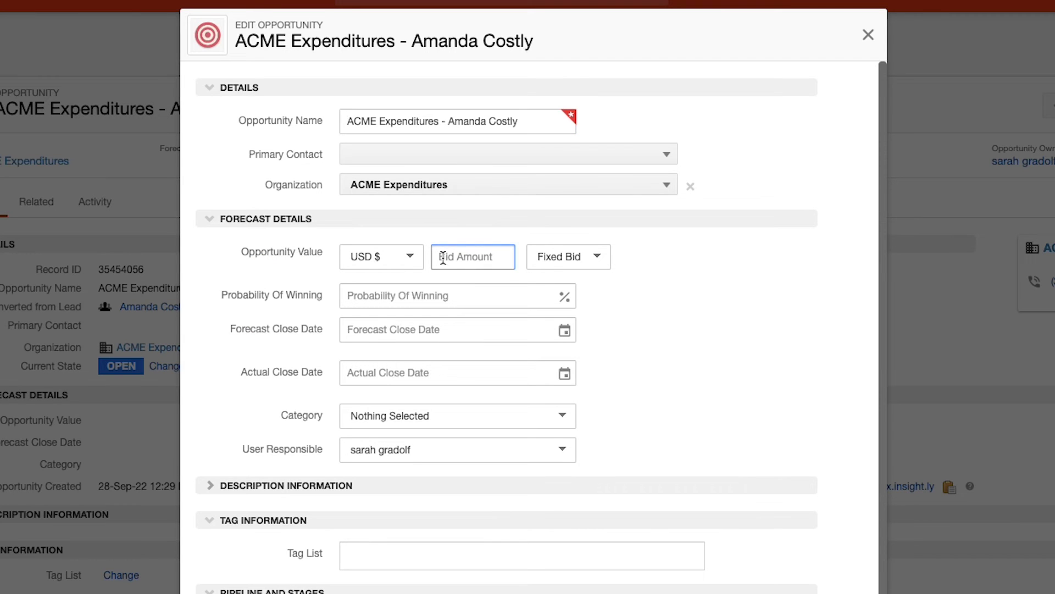
{"action": "type", "text": "1000"}
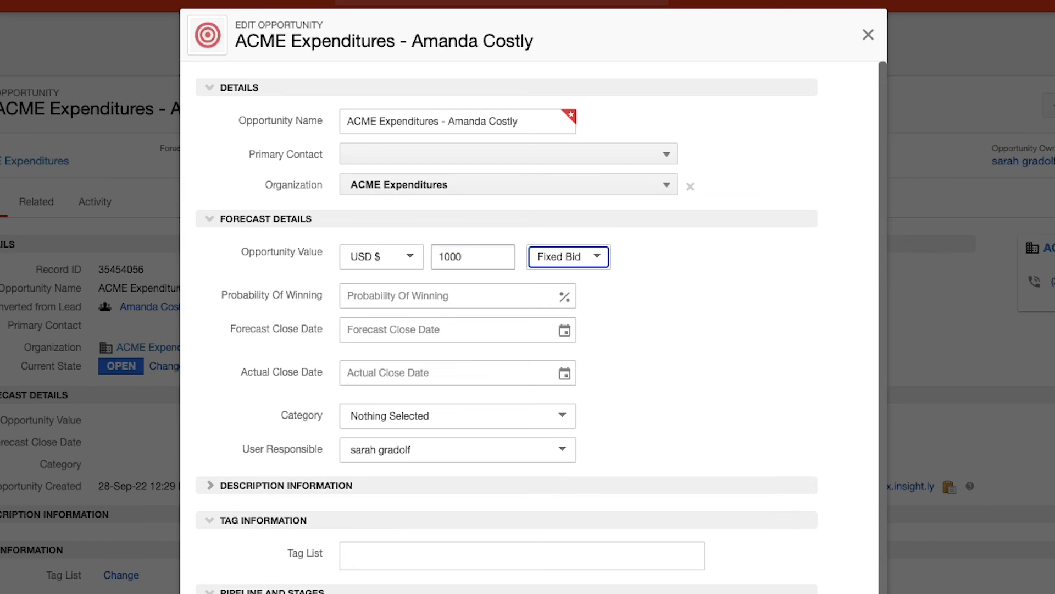
{"action": "key", "text": "Tab"}
{"action": "key", "text": "Tab"}
{"action": "key", "text": "Down"}
{"action": "key", "text": "Down"}
{"action": "key", "text": "Down"}
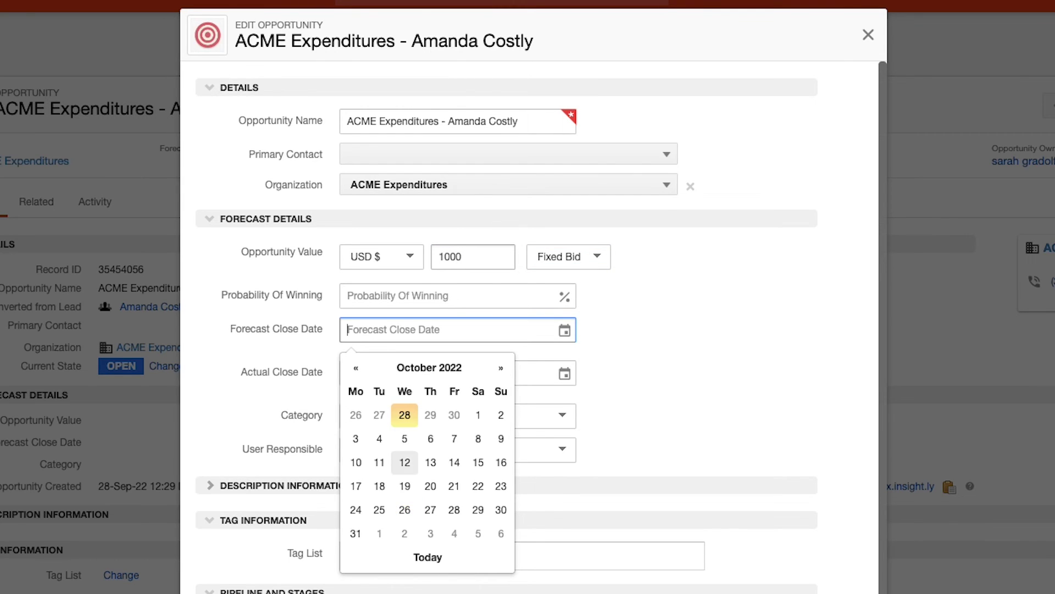
{"action": "key", "text": "Right"}
{"action": "key", "text": "Right"}
{"action": "key", "text": "Return"}
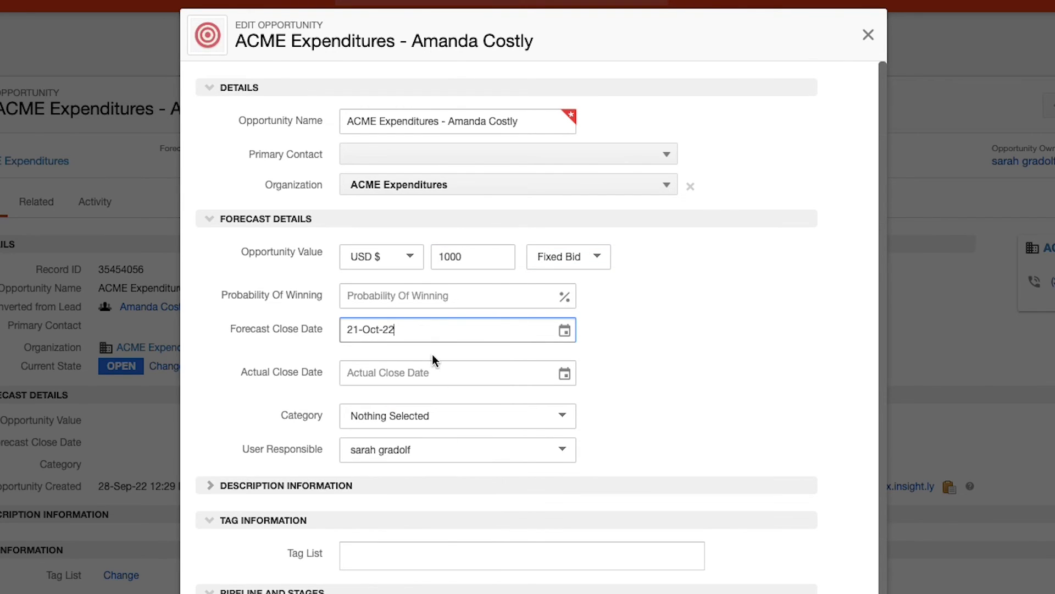
Set category New Business and pipeline New Business Pipeline, then save the opportunity
{"action": "left_click", "coordinate": [416, 418]}
{"action": "left_click", "coordinate": [418, 436]}
{"action": "scroll", "coordinate": [415, 443], "scroll_direction": "down", "scroll_amount": 5}
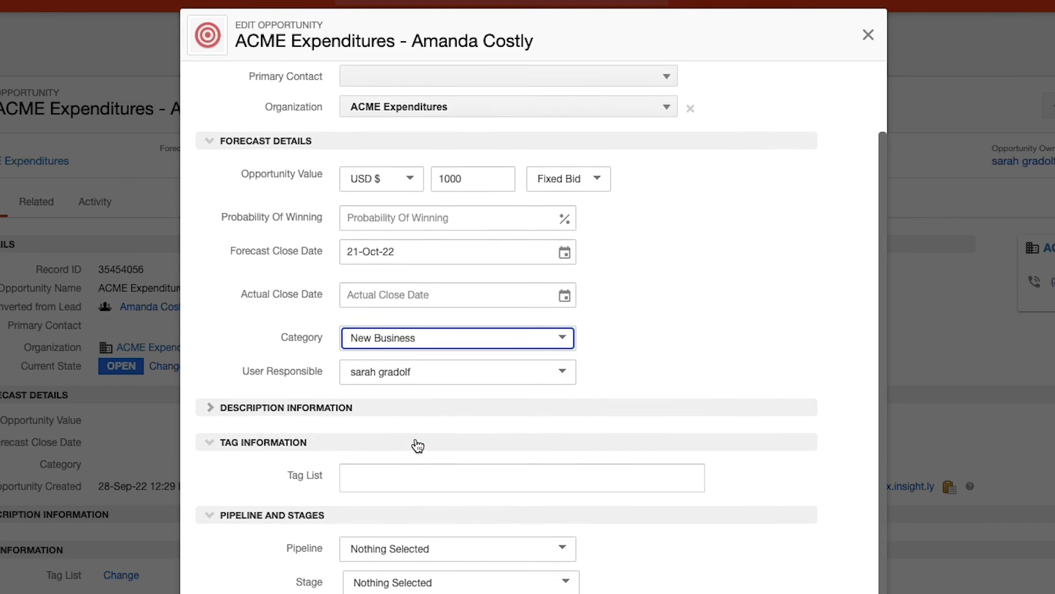
{"action": "left_click", "coordinate": [390, 341]}
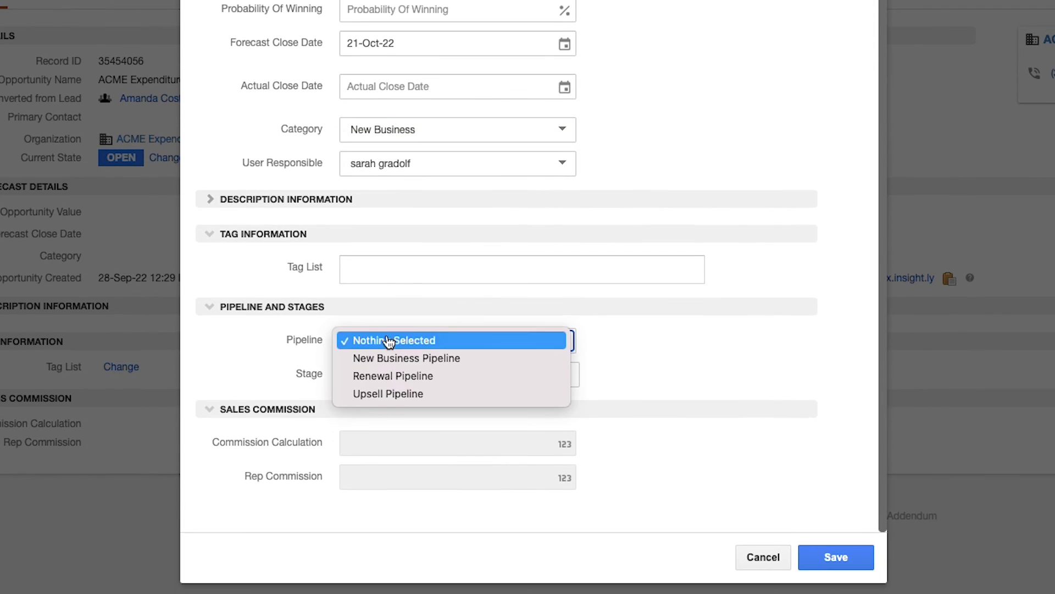
{"action": "left_click", "coordinate": [435, 359]}
{"action": "left_click", "coordinate": [833, 555]}
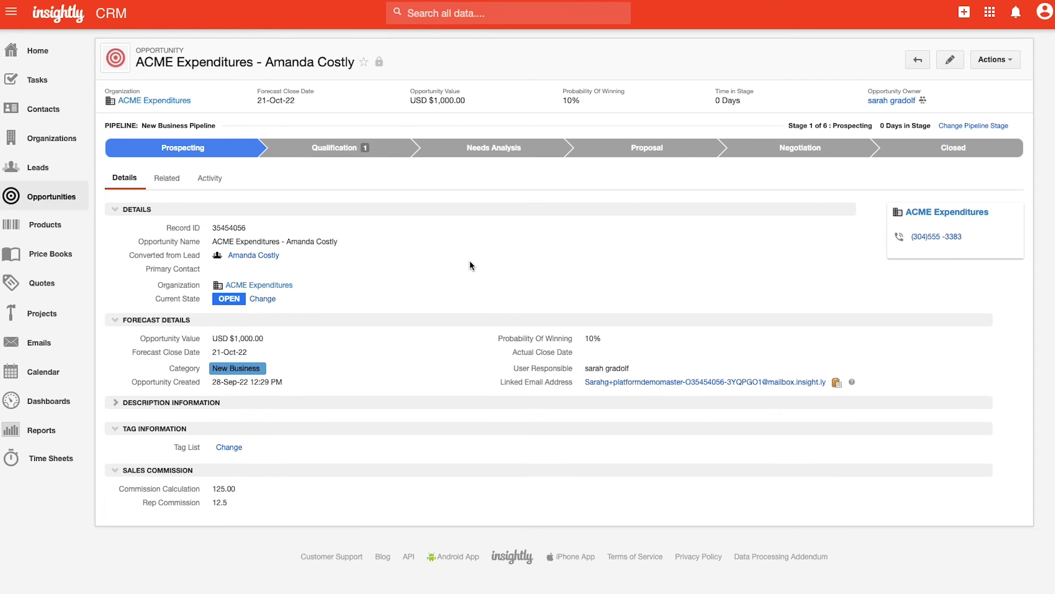
Display all opportunities as a Kanban board and open the Bogan-Auer, Inc. opportunity
{"action": "left_click", "coordinate": [27, 198]}
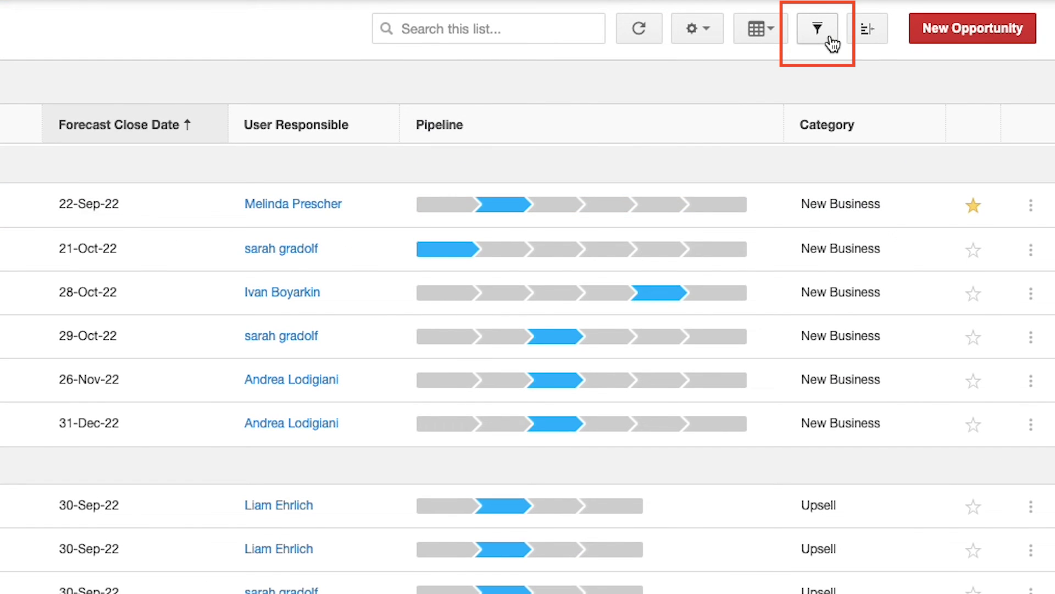
{"action": "left_click", "coordinate": [763, 42]}
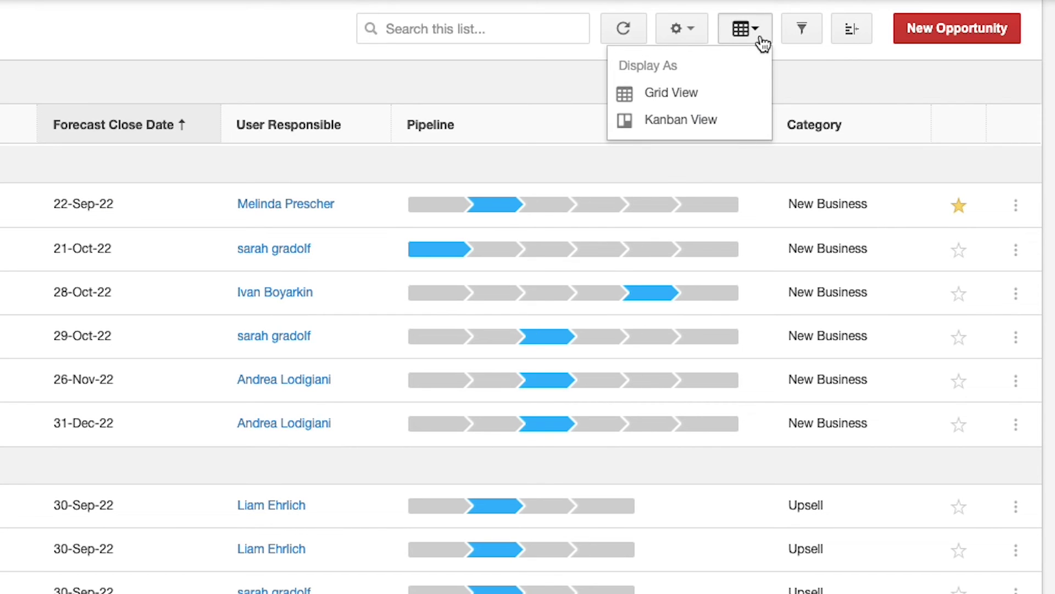
{"action": "left_click", "coordinate": [756, 121]}
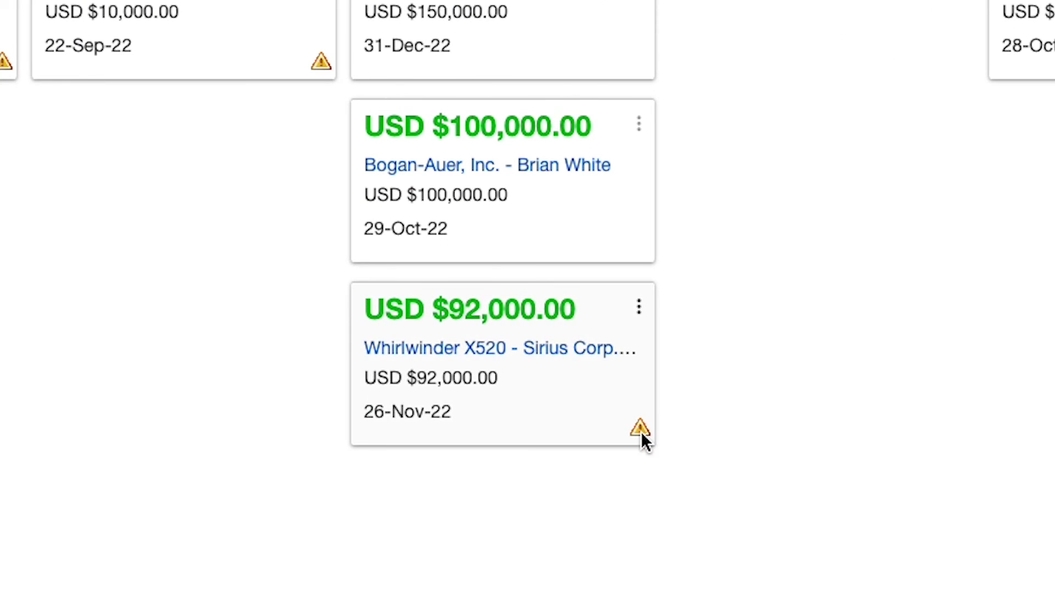
{"action": "mouse_move", "coordinate": [641, 432]}
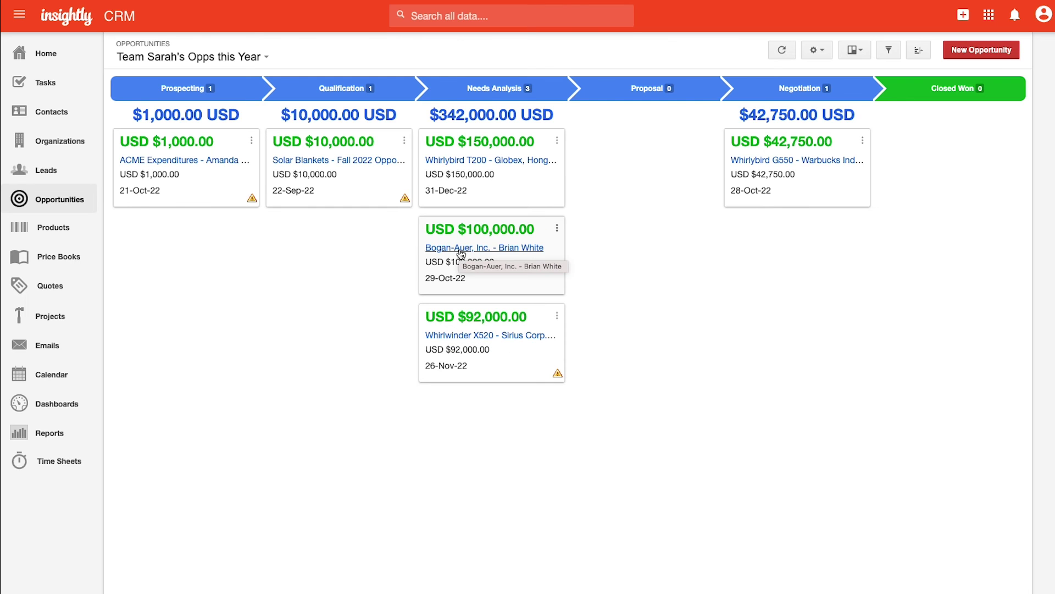
{"action": "left_click", "coordinate": [460, 248]}
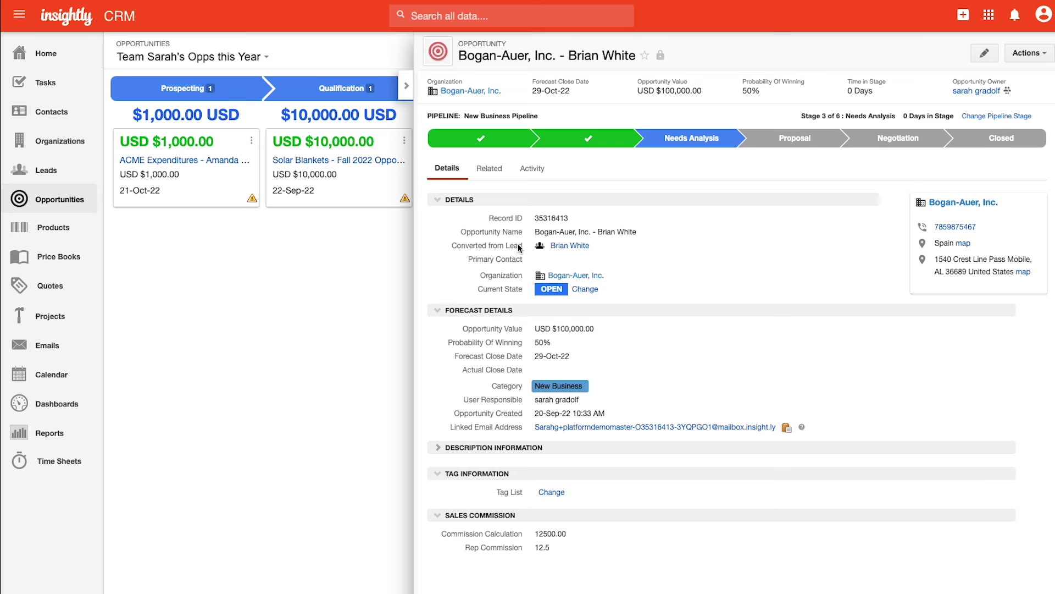
Move Bogan-Auer, Inc. to the Proposal stage, mark it WON, and start converting it to a project
{"action": "left_click", "coordinate": [795, 139]}
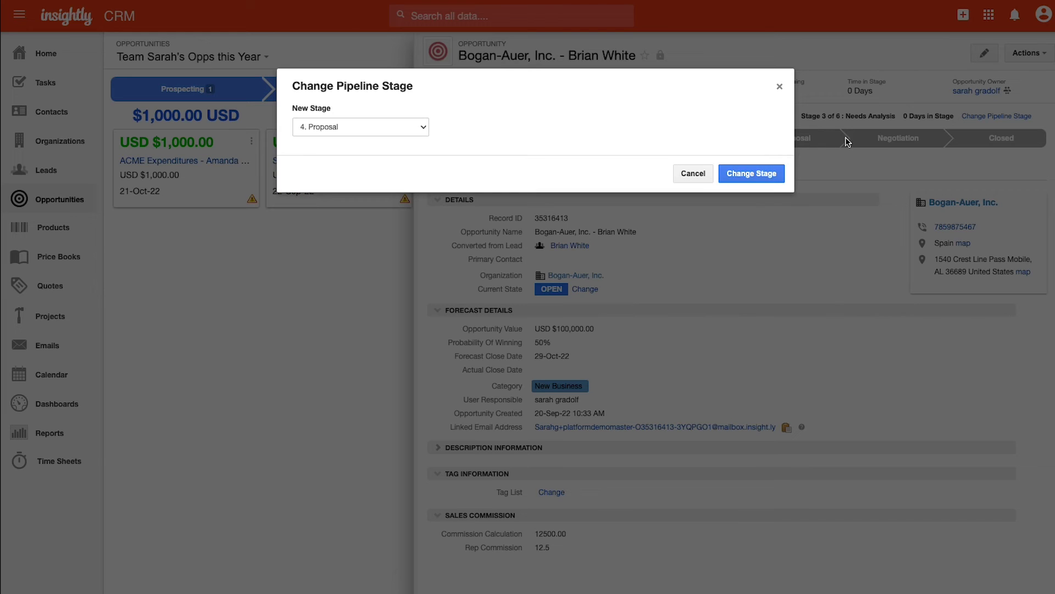
{"action": "left_click", "coordinate": [760, 179]}
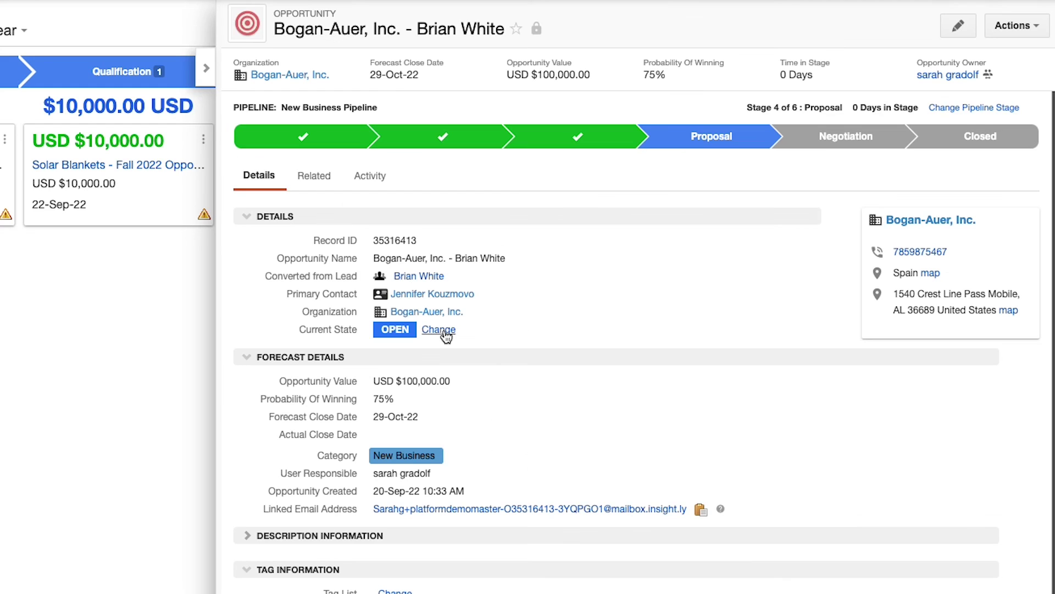
{"action": "left_click", "coordinate": [445, 332]}
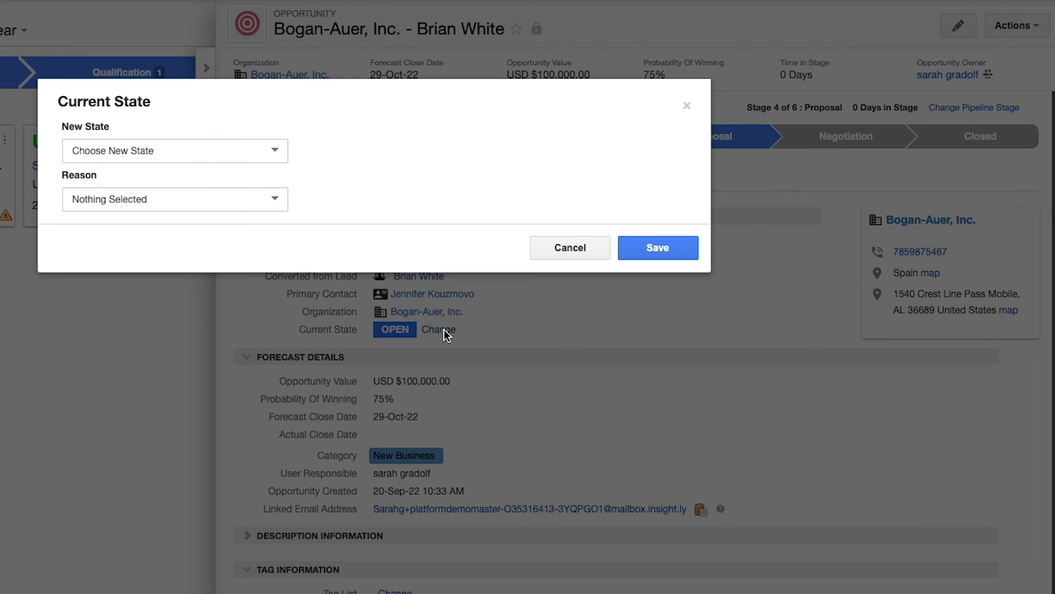
{"action": "left_click", "coordinate": [203, 161]}
{"action": "left_click", "coordinate": [206, 186]}
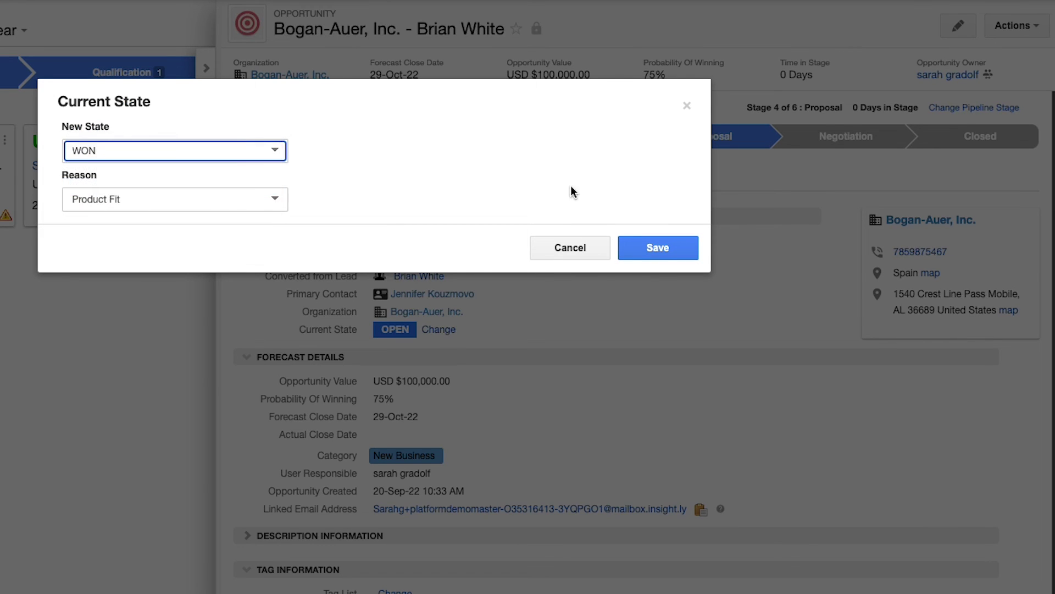
{"action": "left_click", "coordinate": [647, 245]}
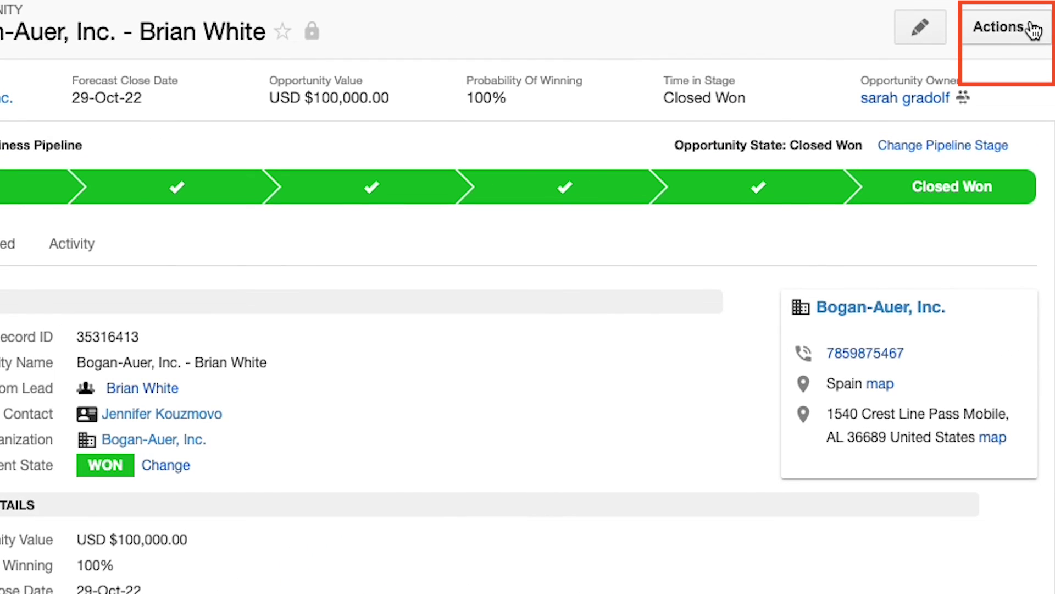
{"action": "left_click", "coordinate": [1012, 26]}
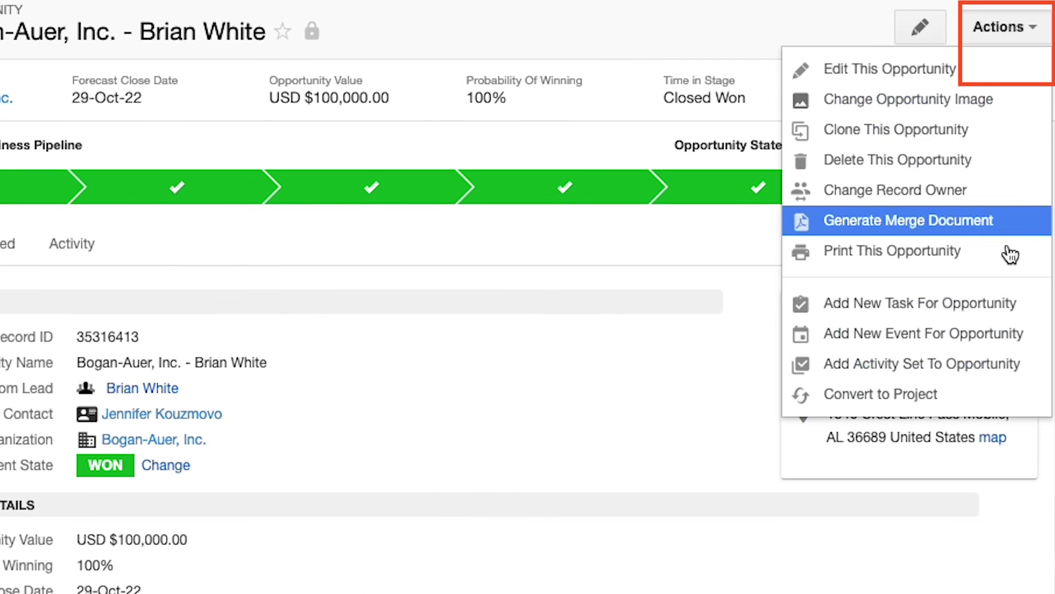
{"action": "left_click", "coordinate": [981, 394]}
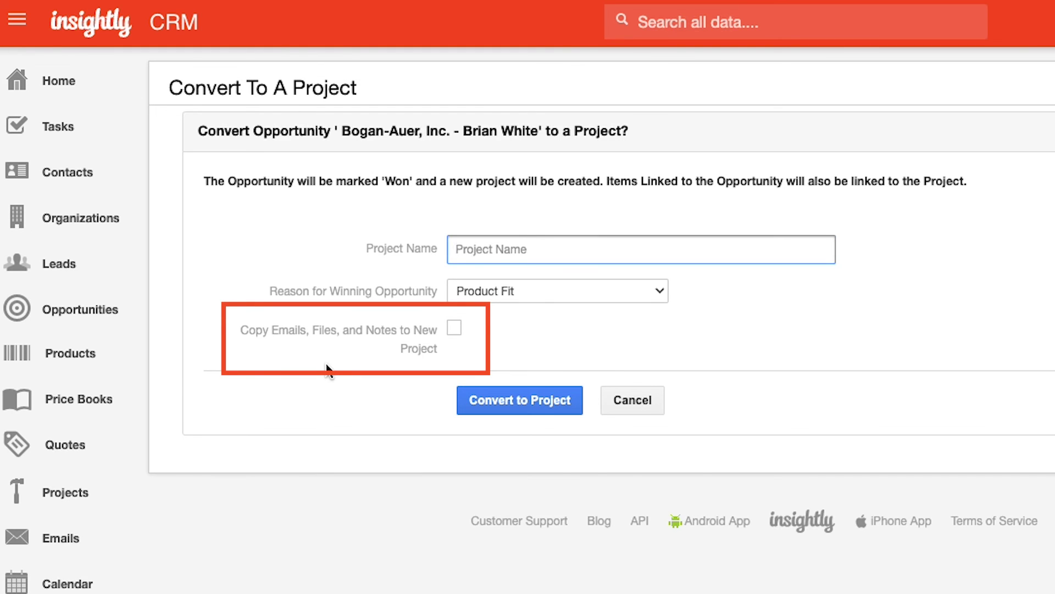
Create the Bogan-Auer, Inc. project from the won deal and check its empty Milestones list
{"action": "left_click", "coordinate": [552, 405]}
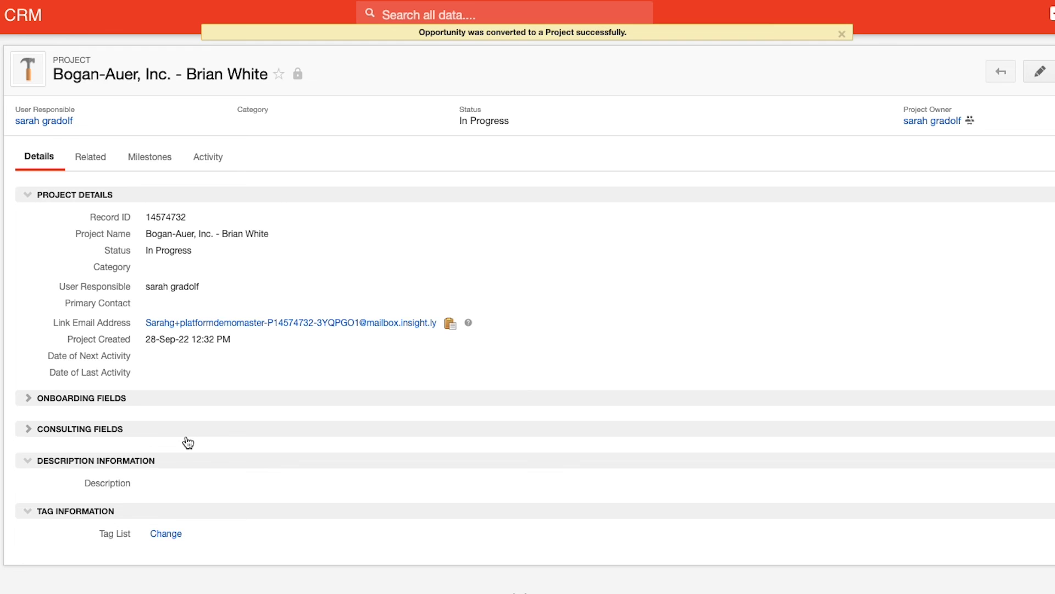
{"action": "left_click", "coordinate": [151, 160]}
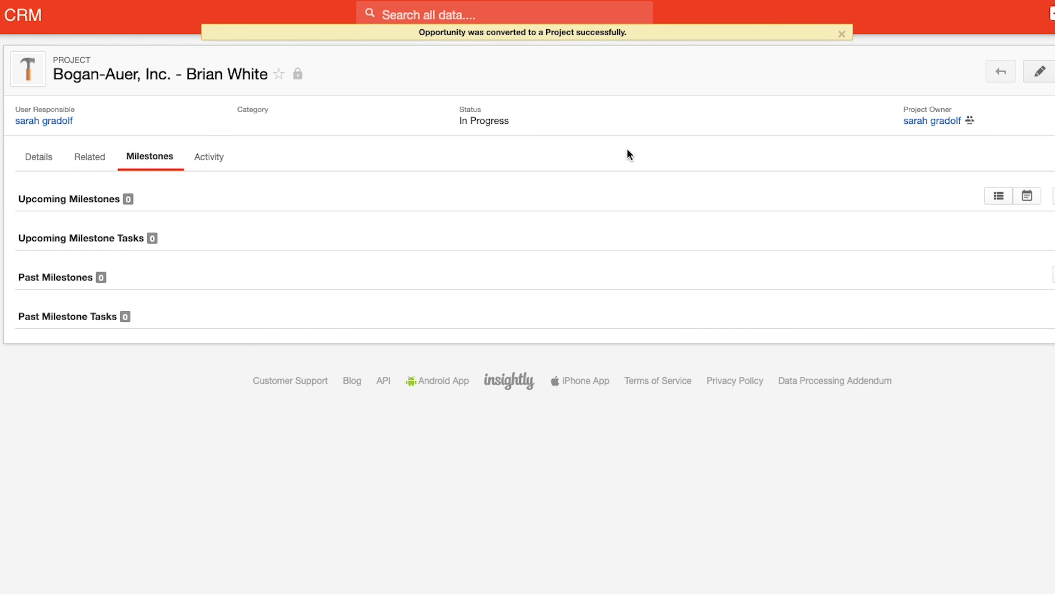
Edit the Bogan-Auer, Inc. project and choose Onboarding Pipeline, starting at Kickoff Call Scheduled
{"action": "left_click", "coordinate": [34, 157]}
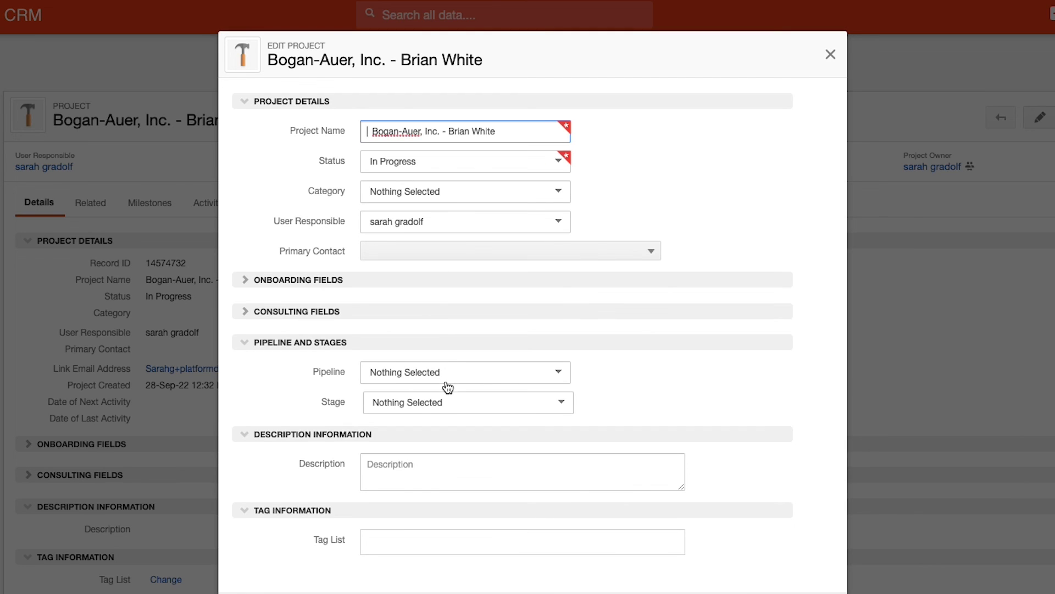
{"action": "left_click", "coordinate": [444, 378]}
{"action": "left_click", "coordinate": [448, 388]}
{"action": "left_click", "coordinate": [441, 372]}
{"action": "left_click", "coordinate": [441, 389]}
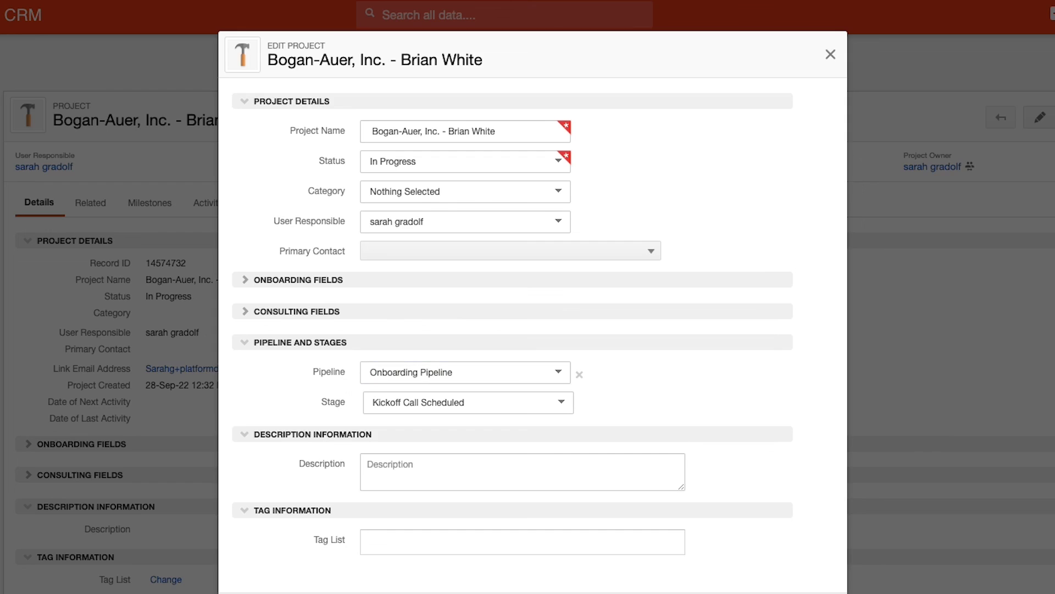